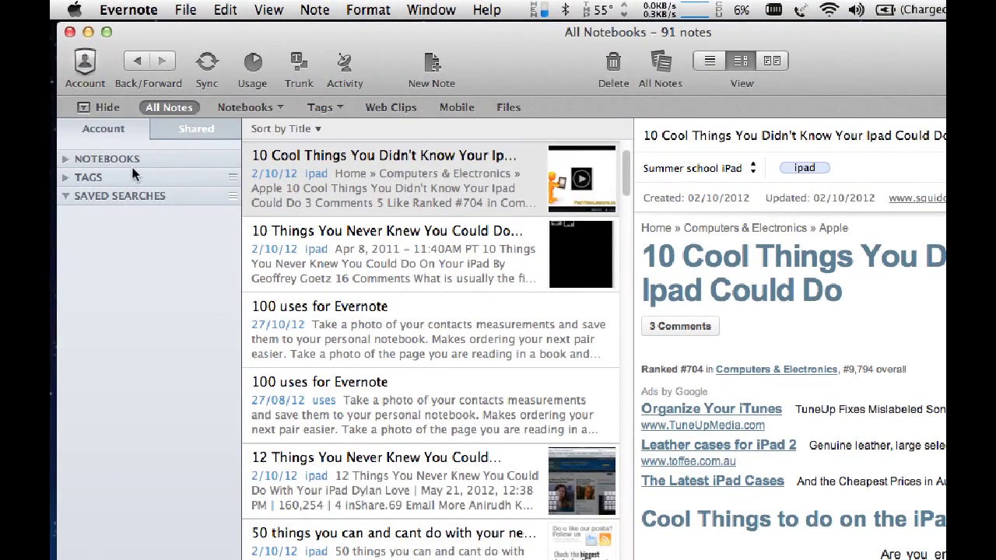
Expand the notebook list and open the 27/10/12 '100 uses for Evernote' note after checking the older copy.
click(62, 129)
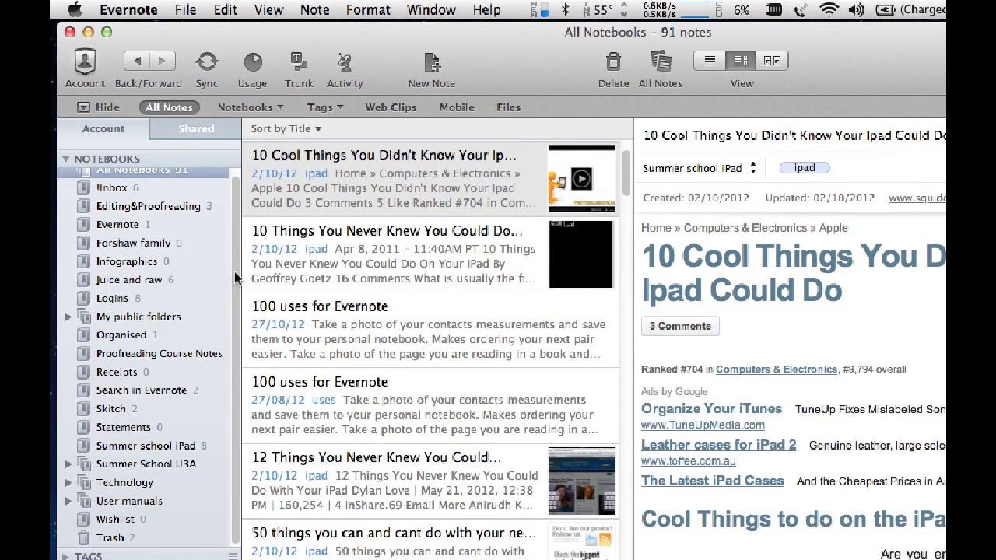
scroll(234, 268, up, 1)
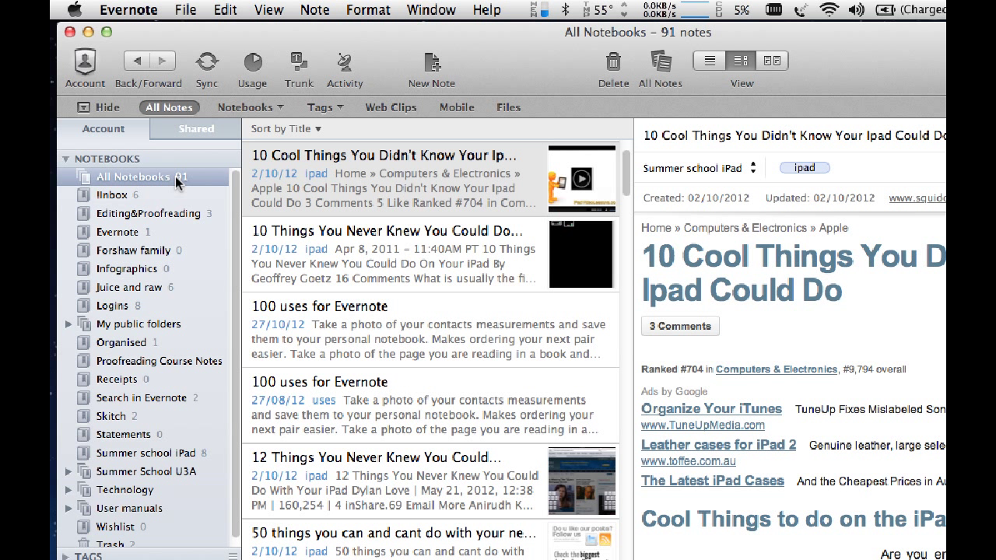
click(290, 356)
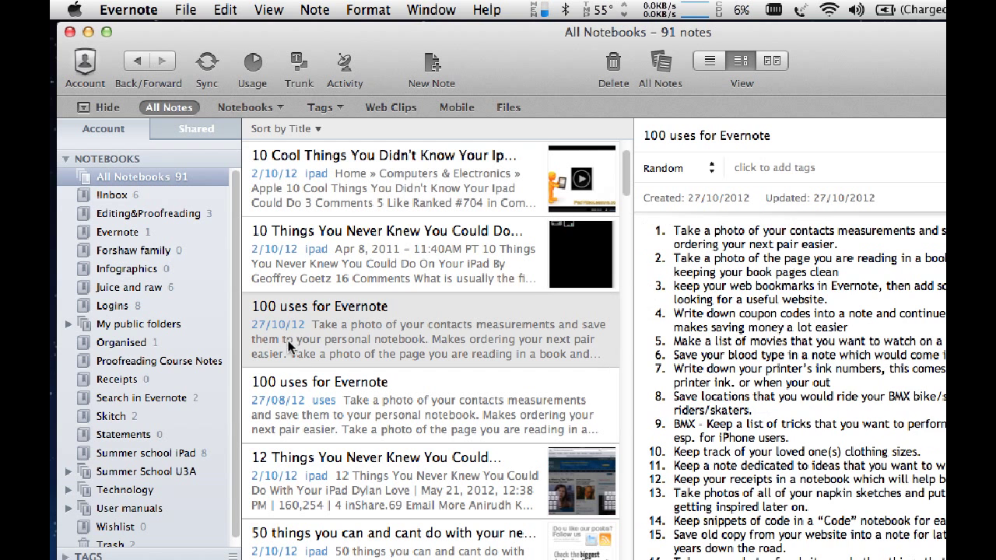
click(290, 398)
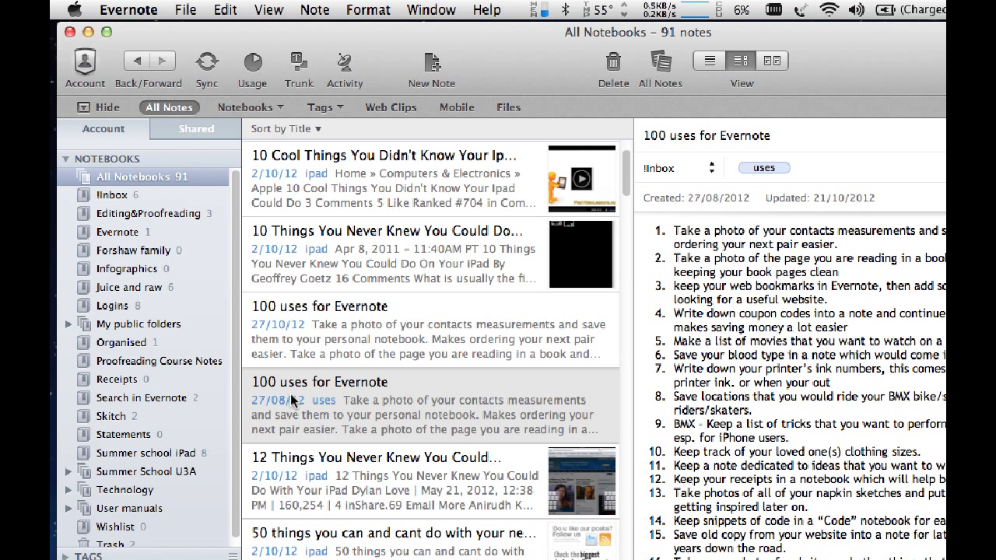
click(298, 333)
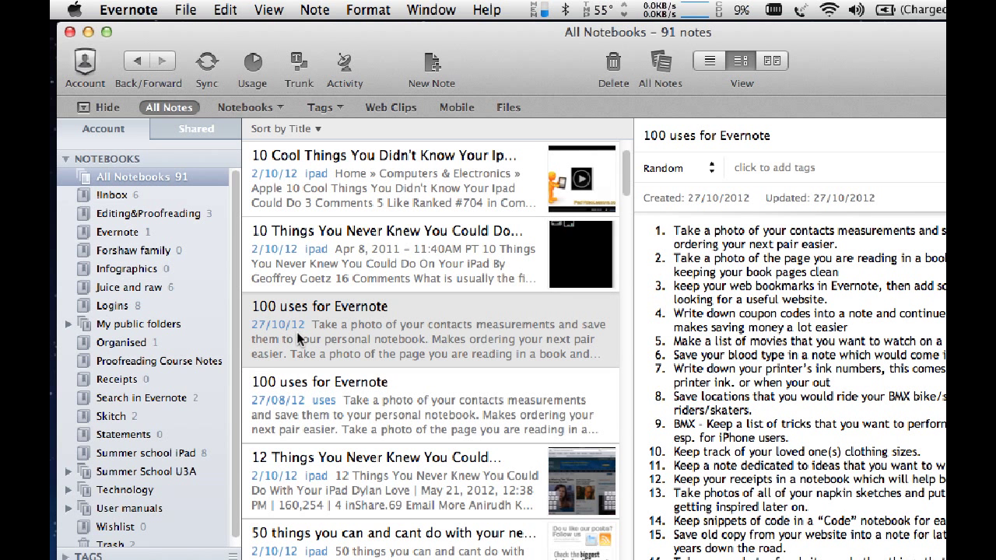
Browse the nested notebooks in My public folders and Summer School U3A, then collapse everything.
click(65, 159)
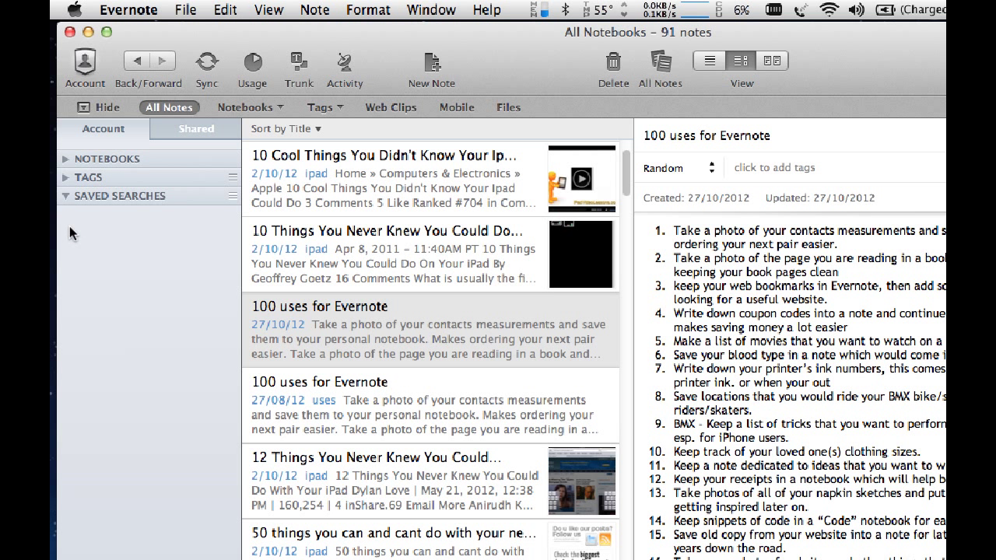
click(66, 159)
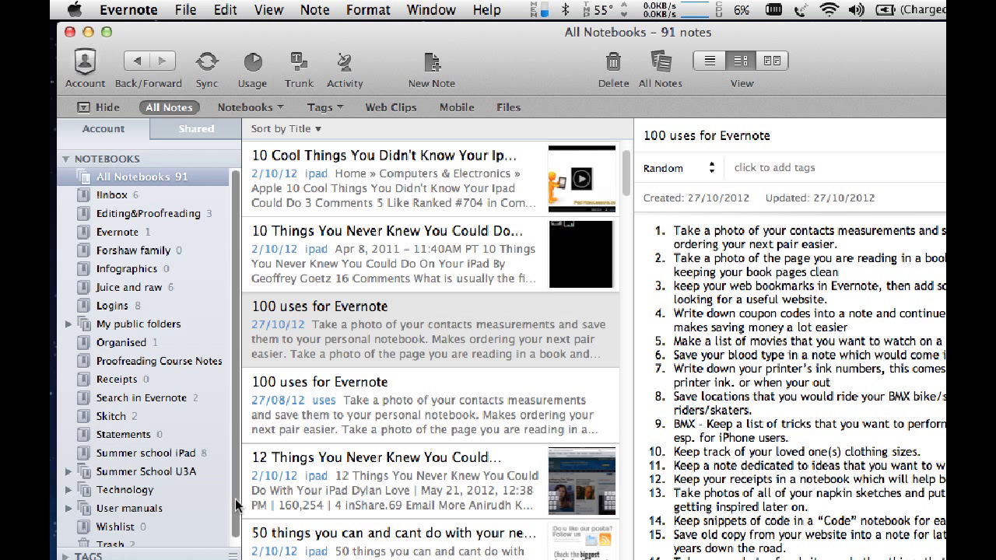
scroll(237, 506, down, 1)
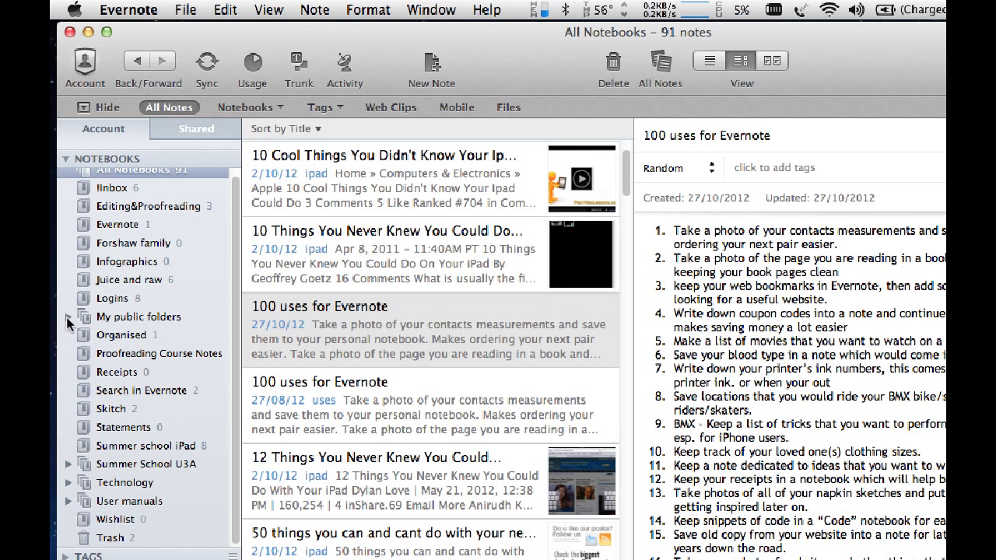
click(67, 317)
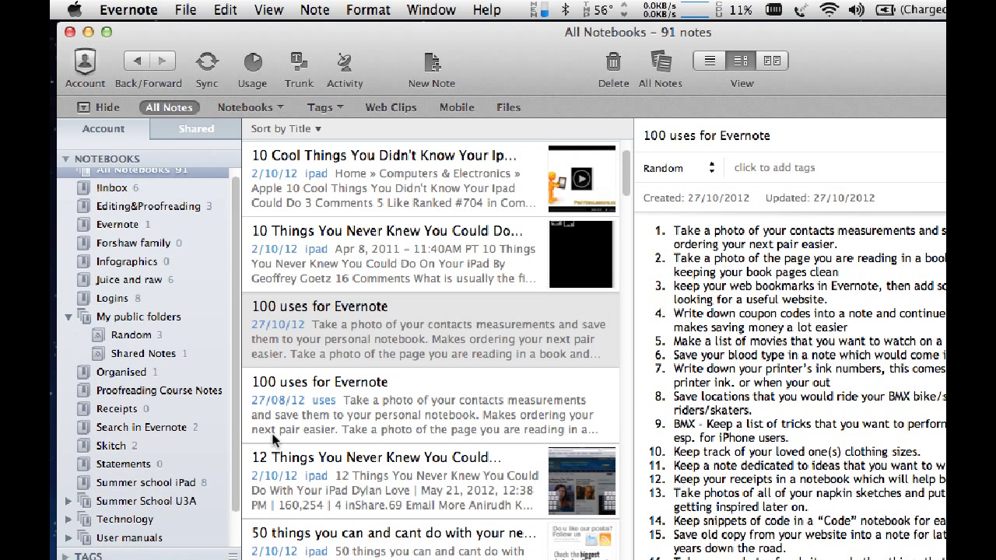
scroll(231, 427, down, 3)
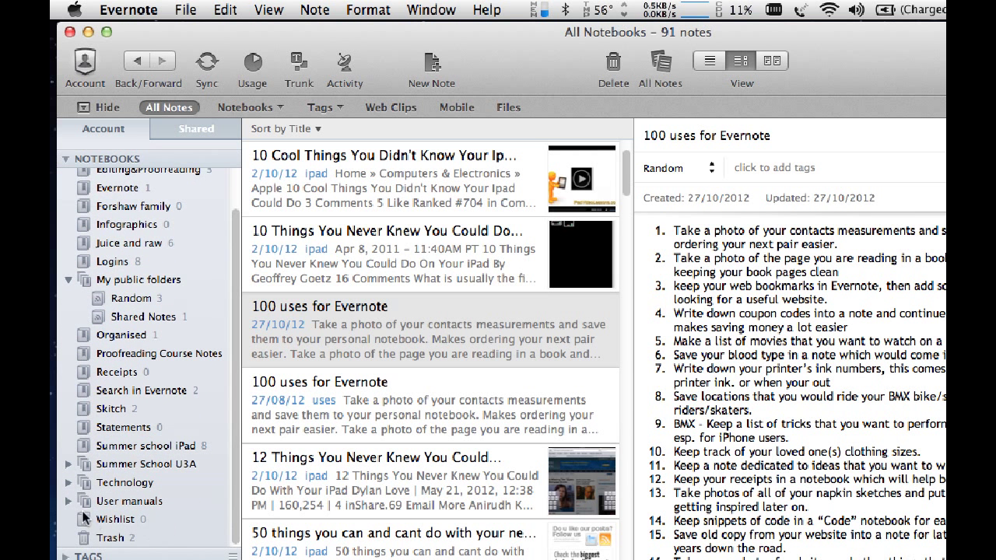
click(69, 465)
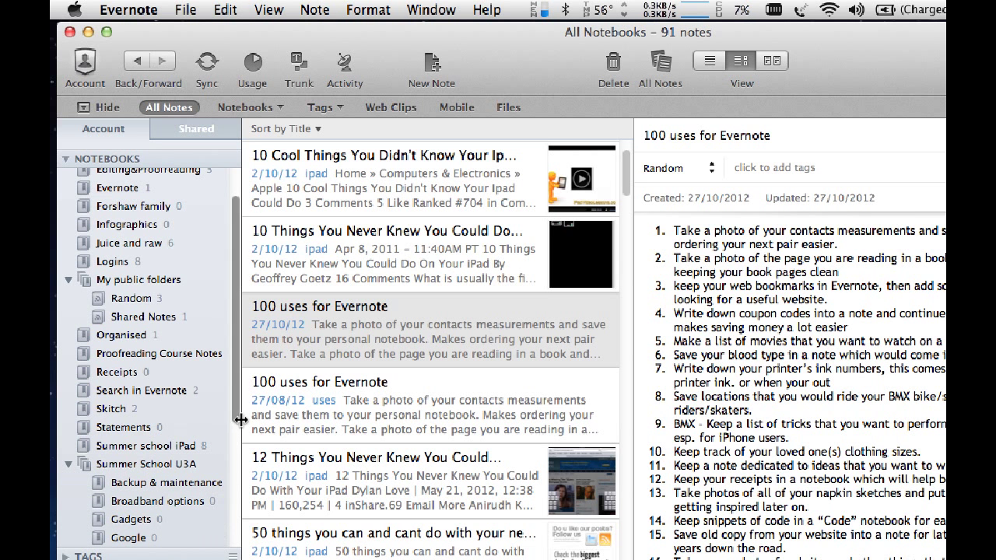
scroll(239, 439, down, 1)
scroll(239, 439, down, 10)
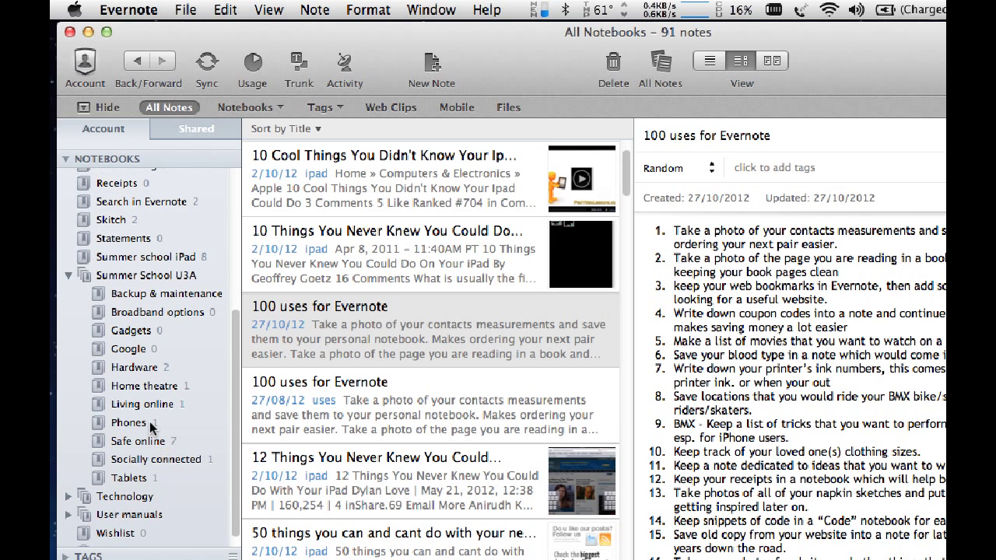
click(69, 276)
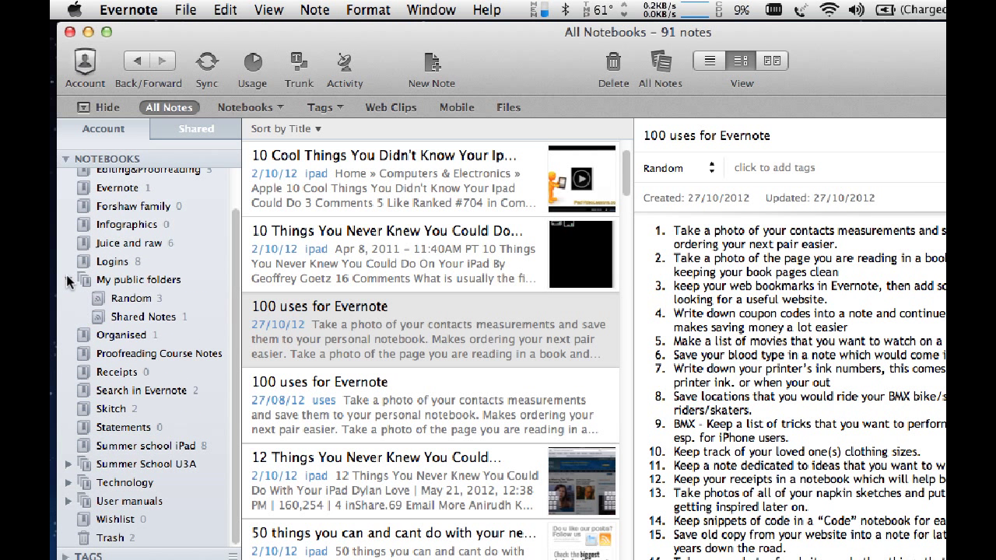
click(68, 280)
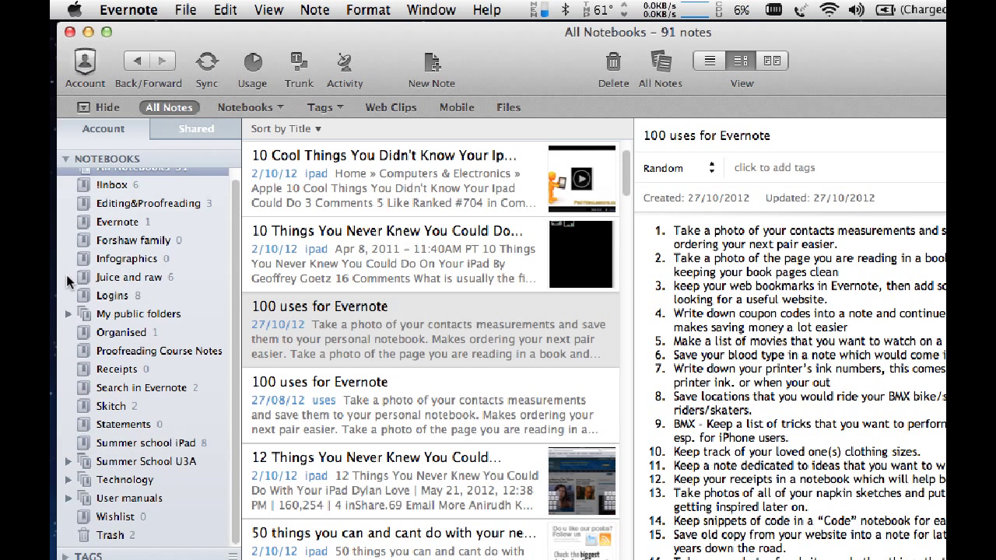
click(66, 159)
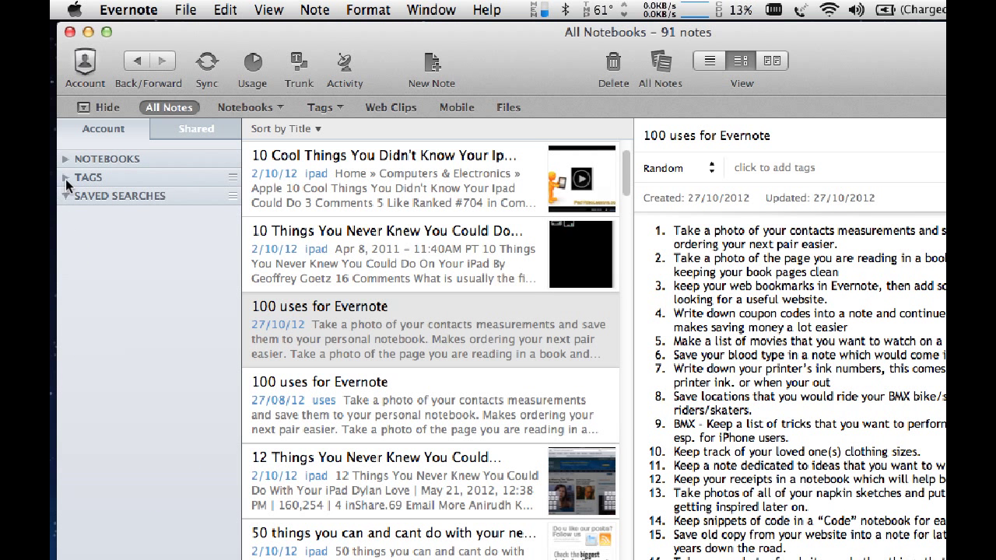
Expand and enlarge the tag list, then filter to the 5 notes tagged recipes.
click(65, 178)
drag(190, 246, 199, 539)
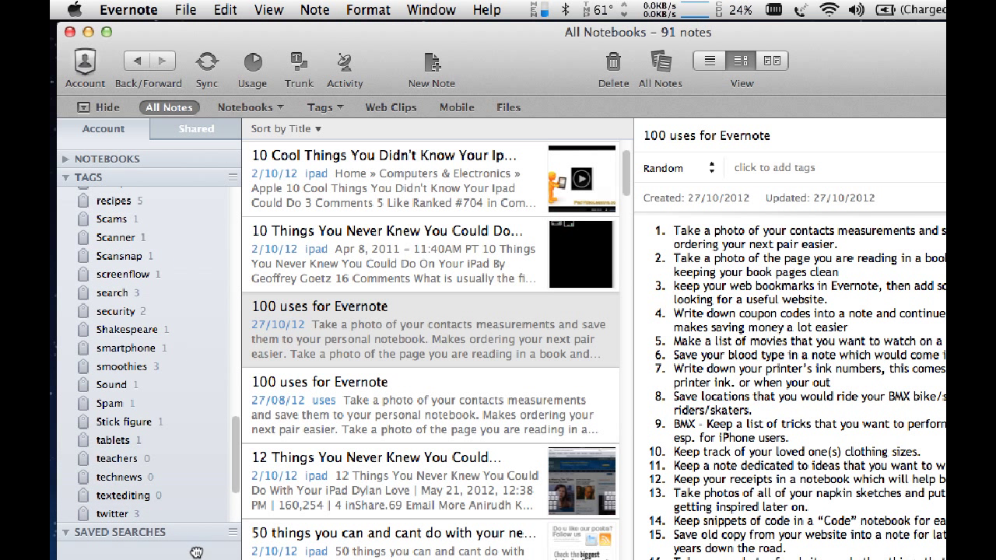
click(113, 201)
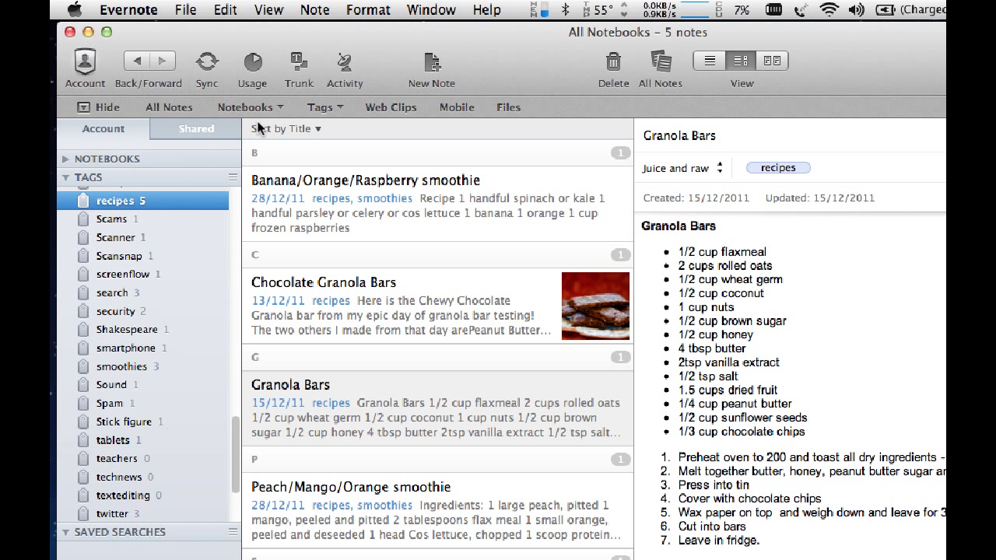
click(315, 128)
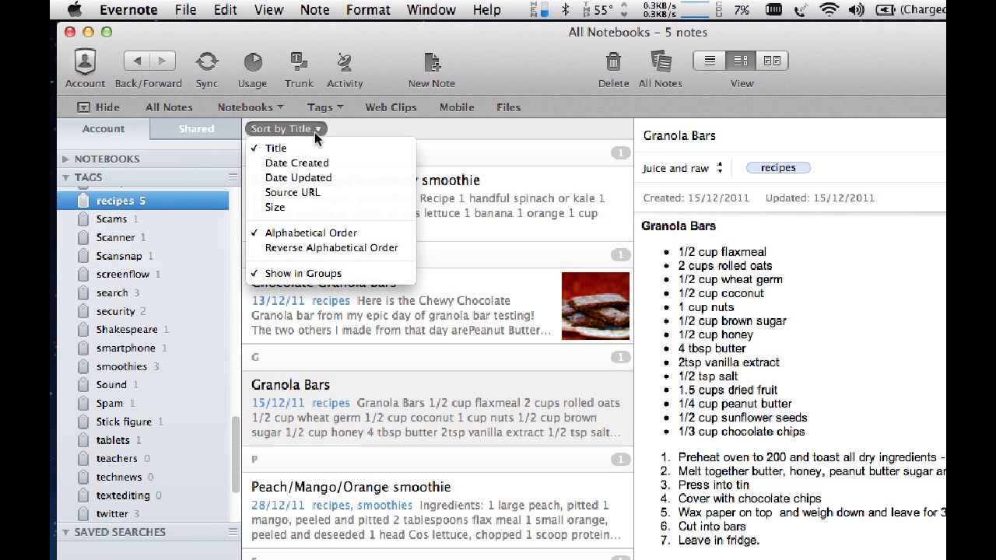
click(278, 273)
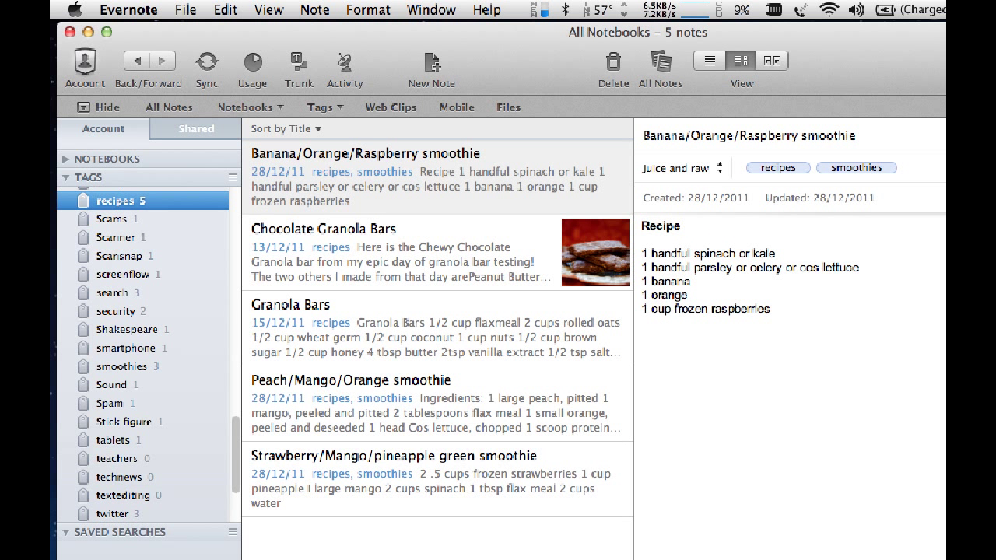
click(319, 126)
click(281, 274)
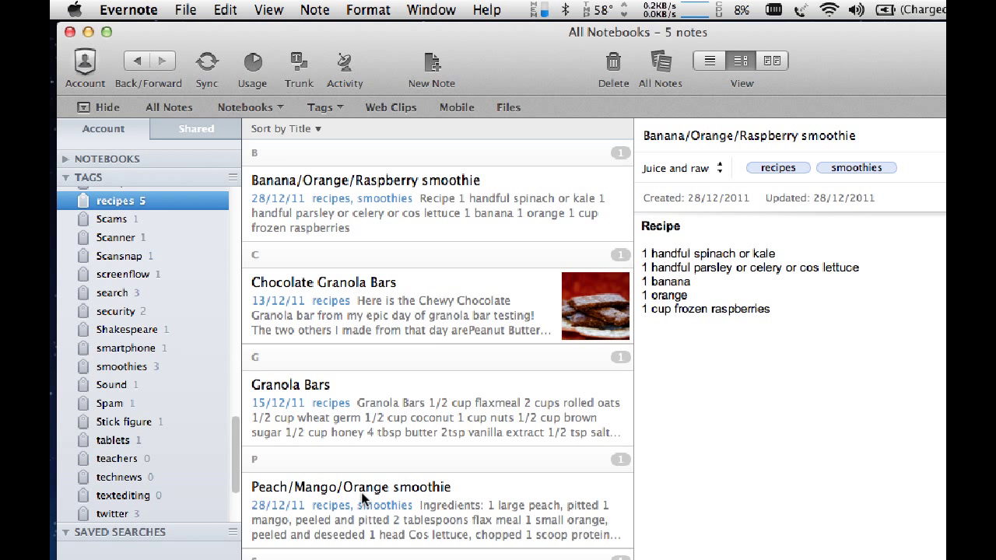
click(315, 129)
key(Return)
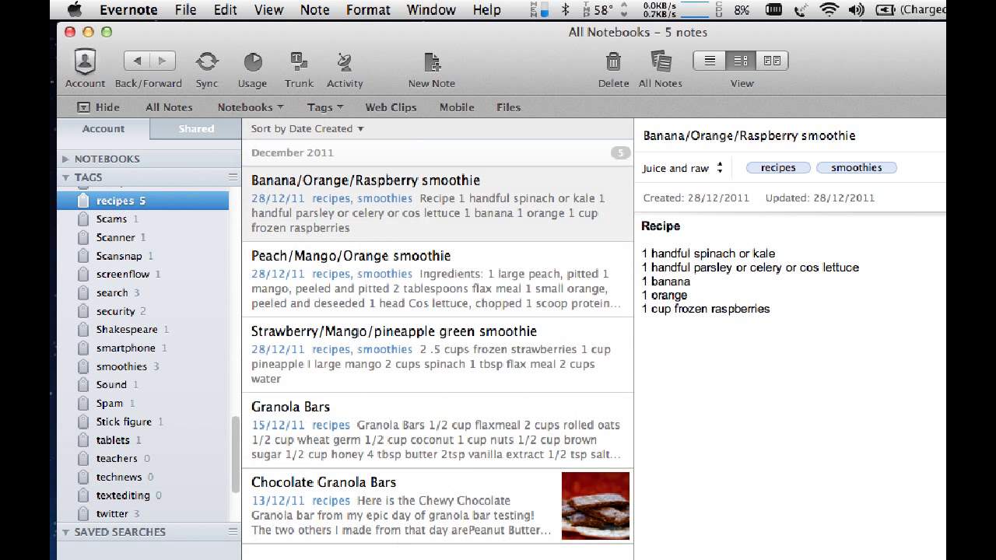
click(359, 130)
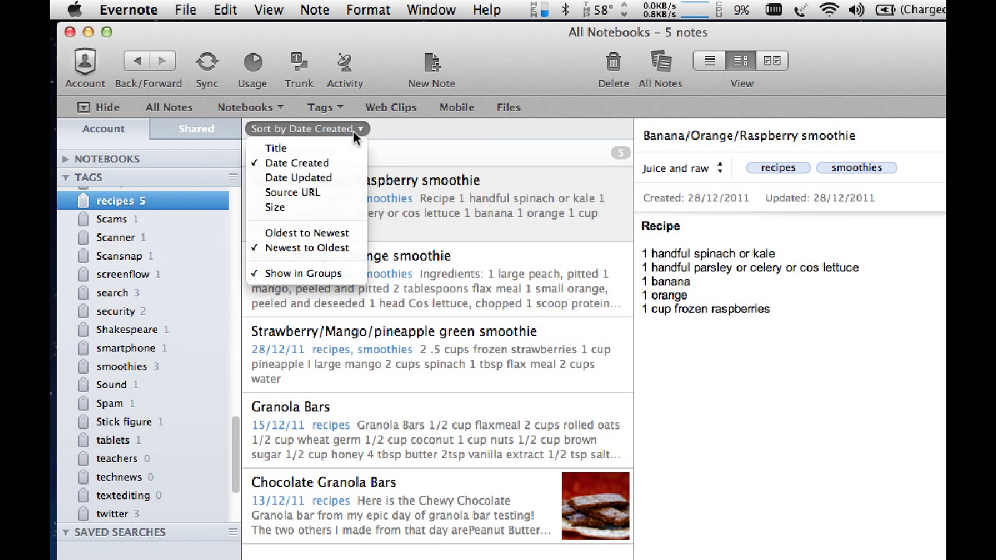
click(289, 149)
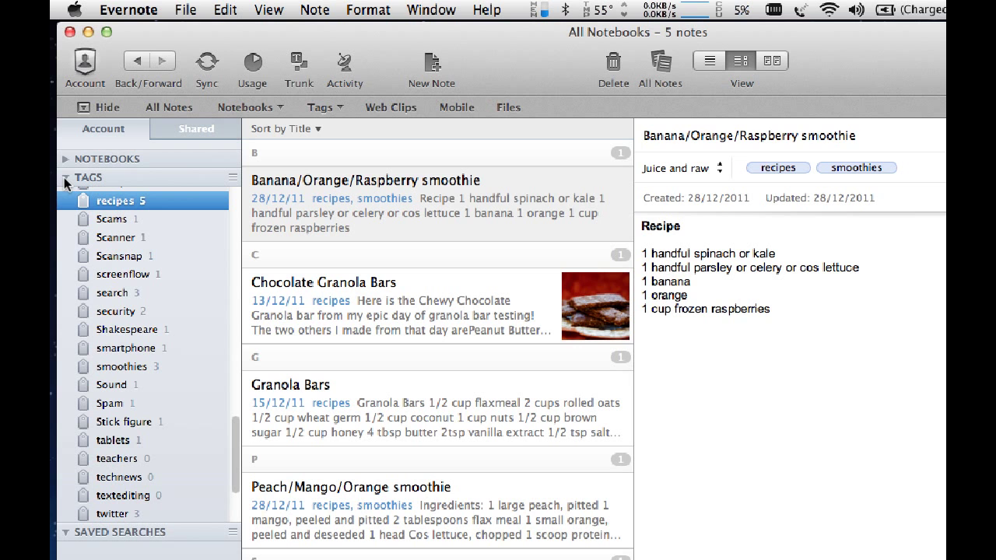
Filter the notes to the Juice and raw notebook using the notebook picker's search.
click(65, 179)
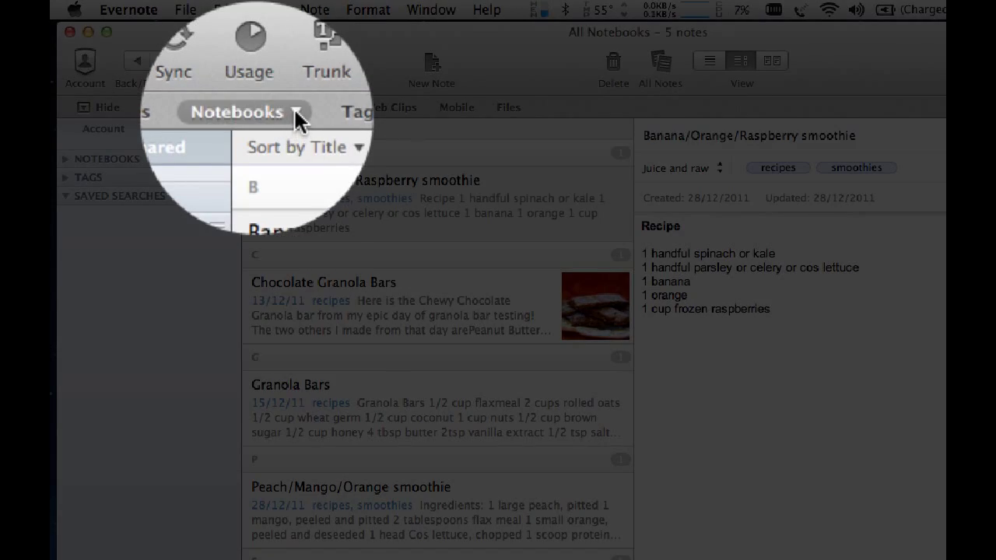
click(295, 115)
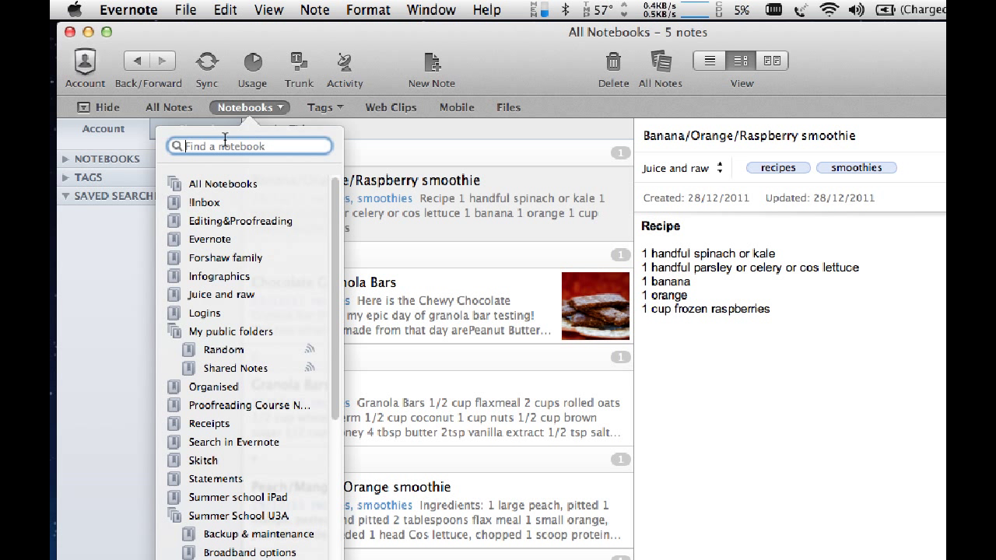
text(juice an)
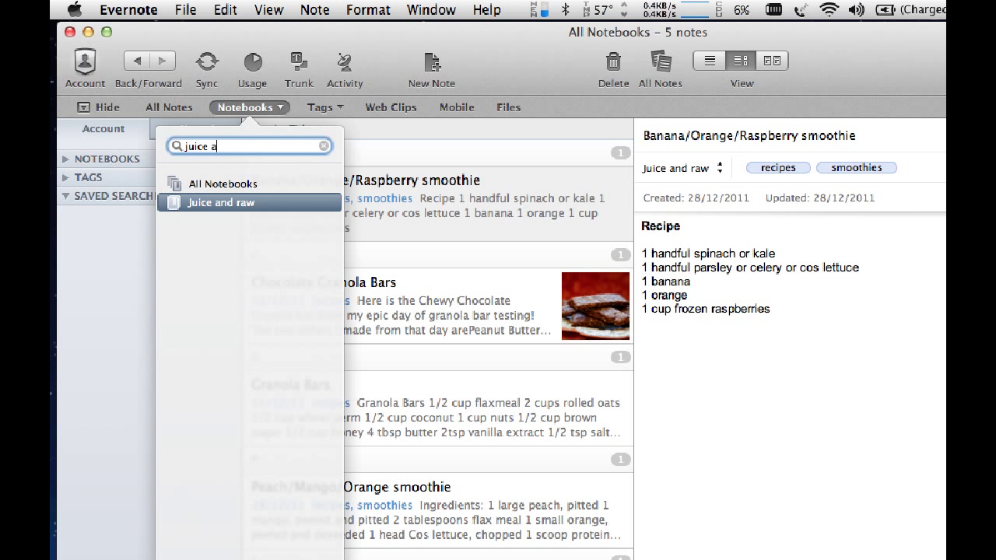
text(d raw)
click(214, 208)
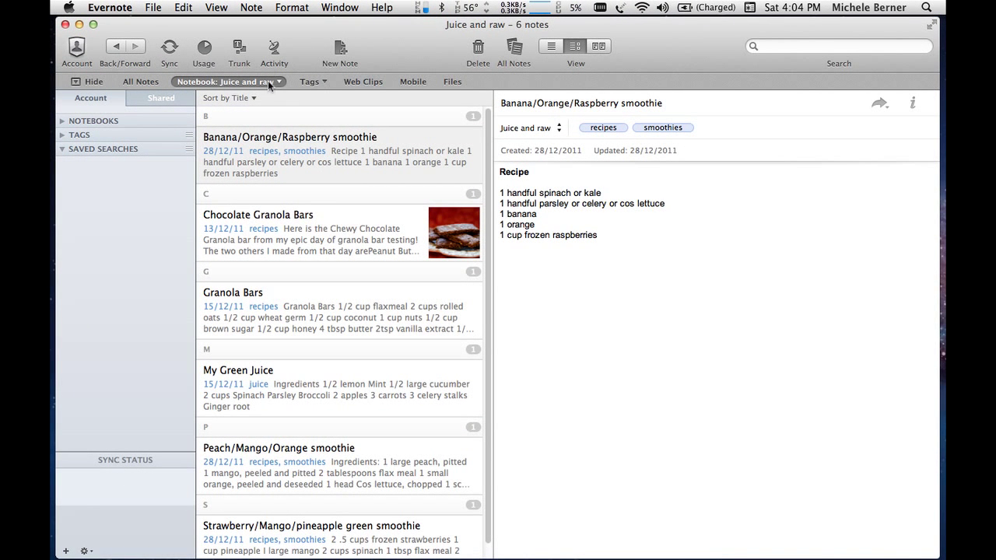
click(63, 122)
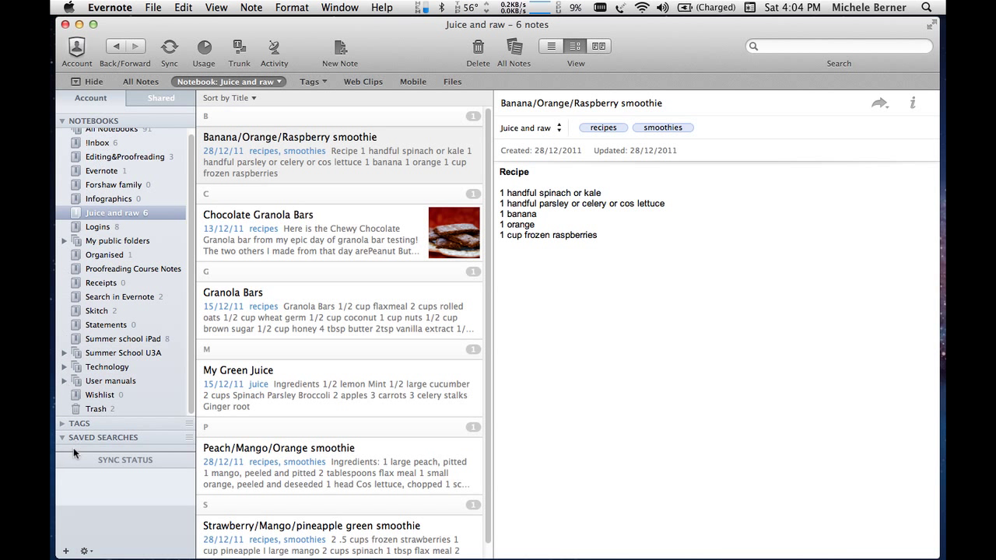
click(60, 121)
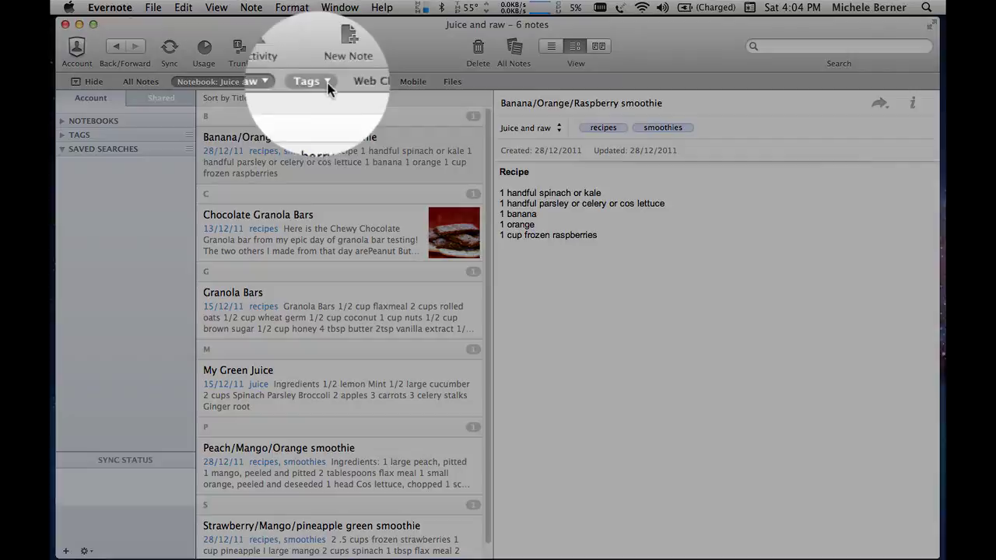
Filter the notes by the paperless tag, leaving three notes, and focus the Search field.
click(328, 84)
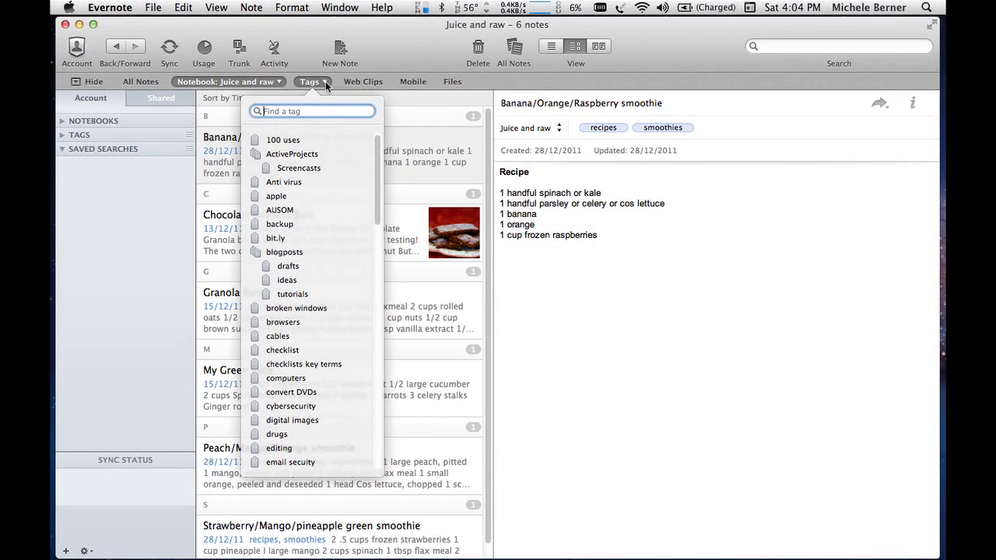
text(paperless)
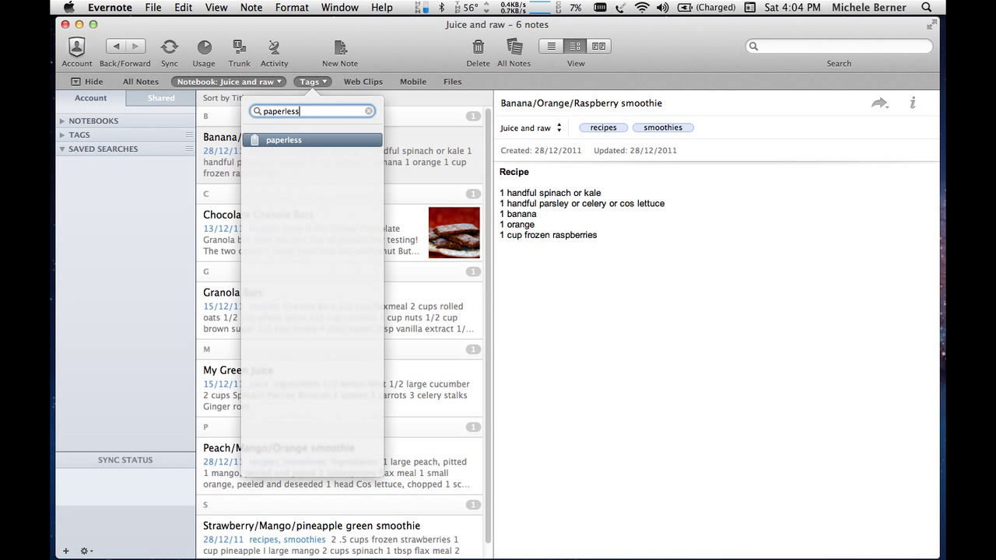
click(275, 140)
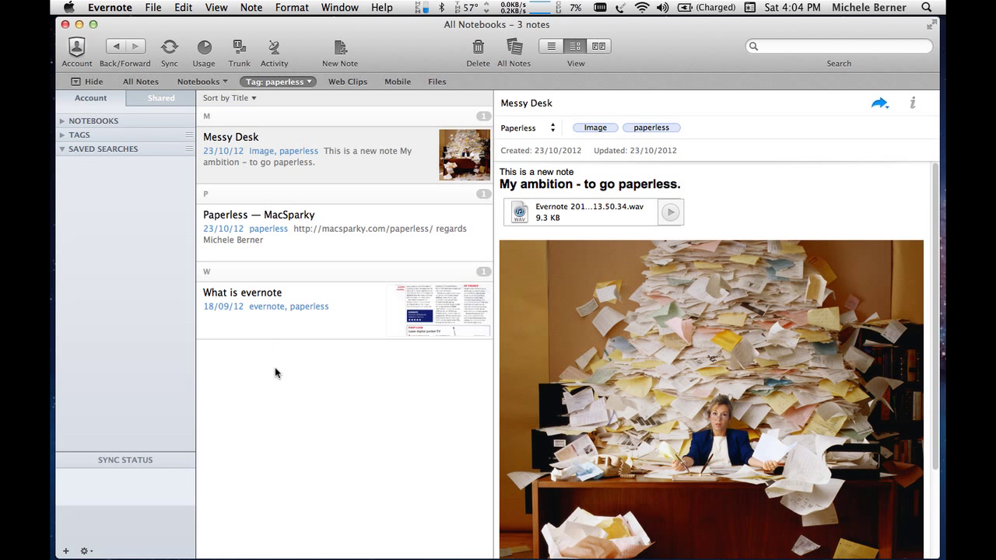
click(781, 45)
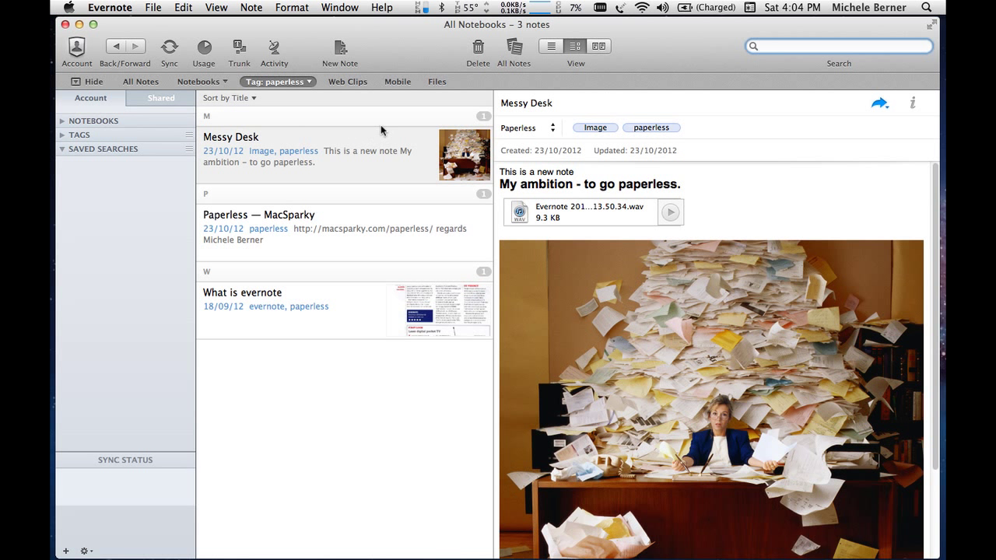
Switch to All Notebooks and search for cool things.
click(64, 121)
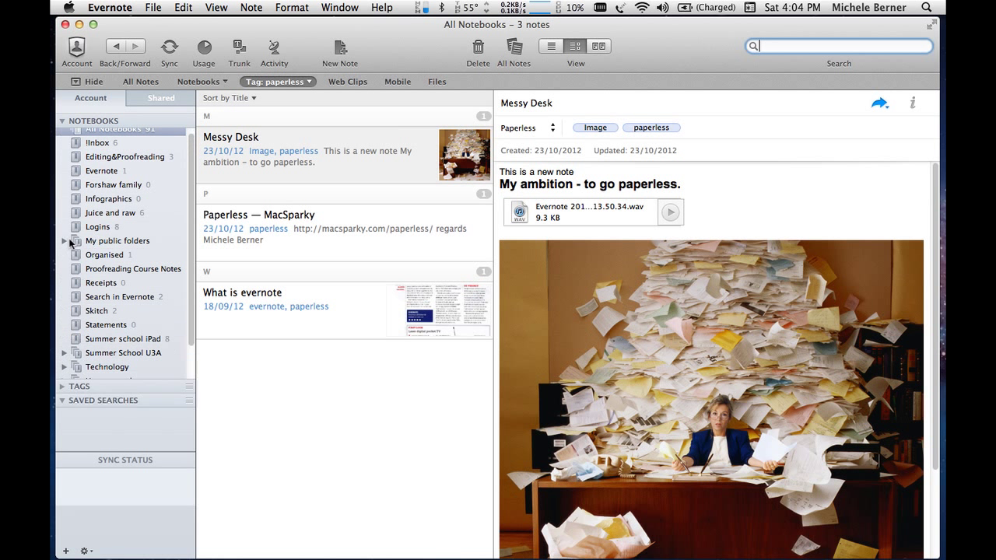
scroll(109, 140, up, 1)
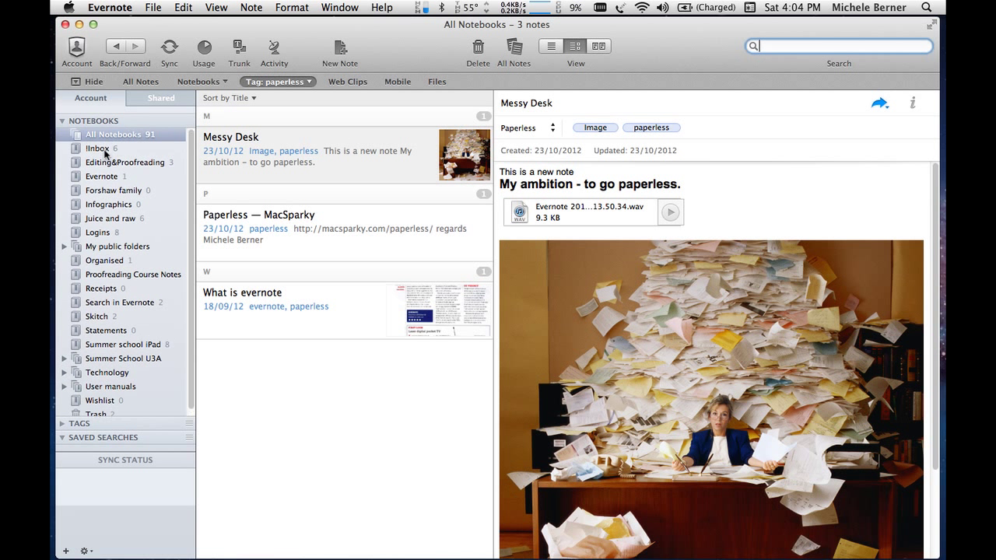
click(106, 137)
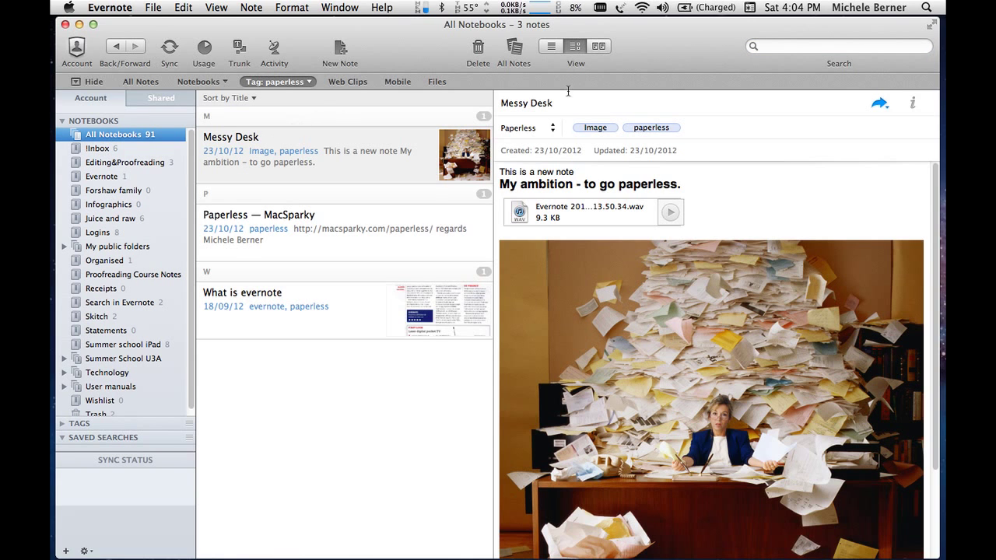
click(774, 52)
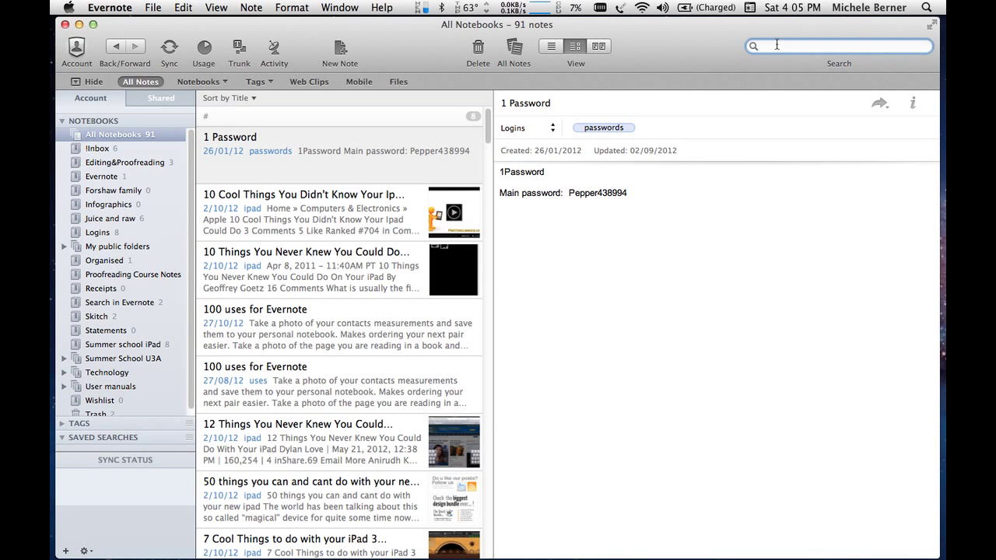
text(cool)
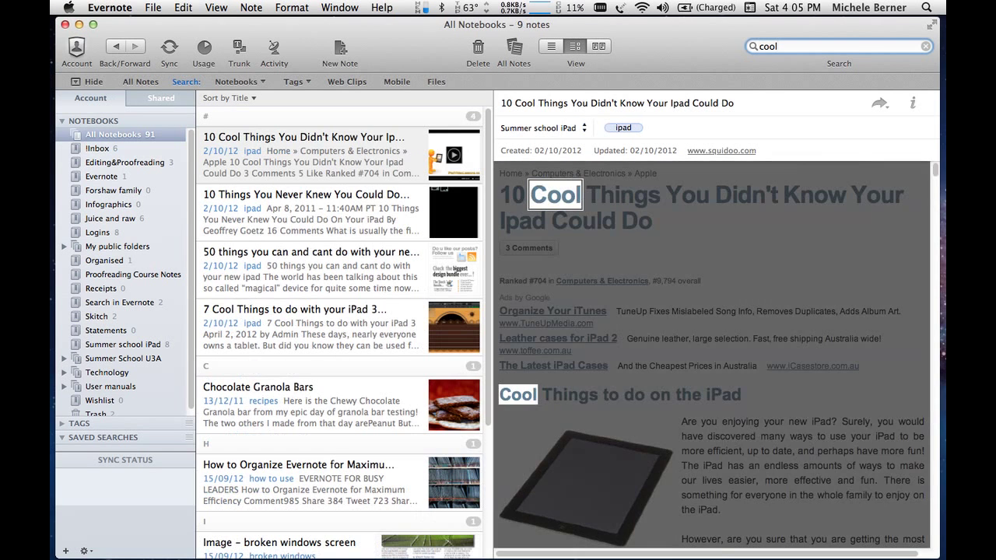
text( tings)
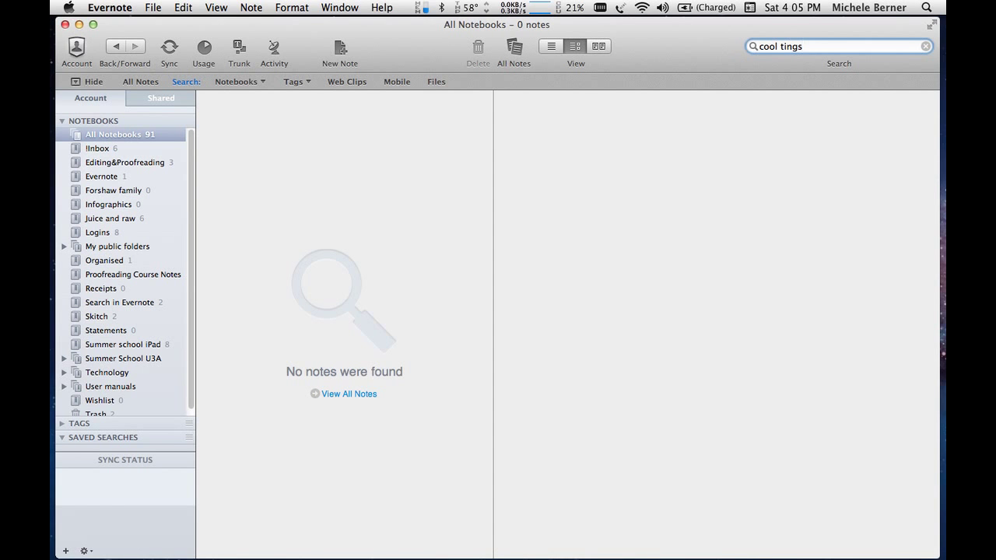
key(BackSpace)
key(BackSpace)
key(BackSpace)
key(BackSpace)
text(hings)
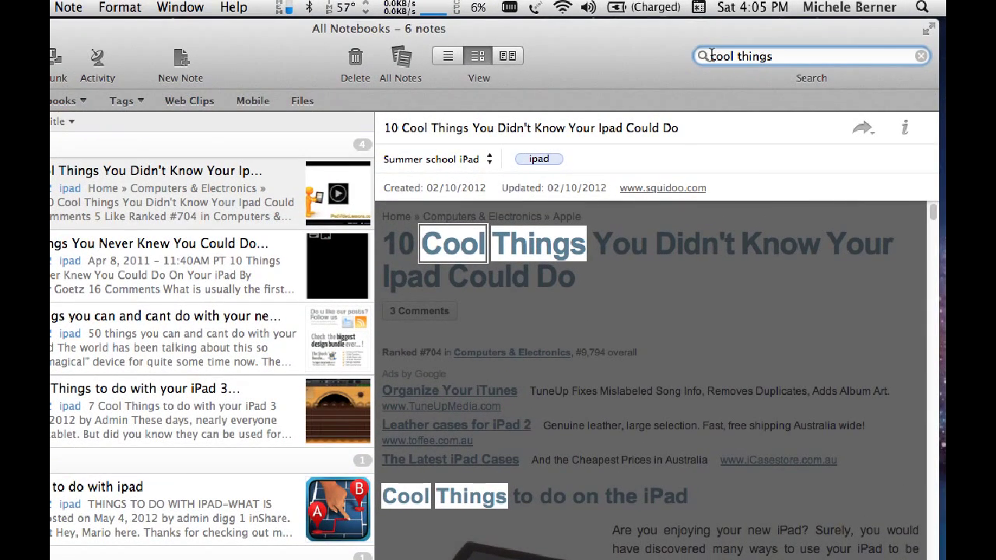
Quote "cool things" for an exact-phrase search and open the 7 Cool Things iPad 3 note.
click(711, 56)
text(")
triple_click(784, 54)
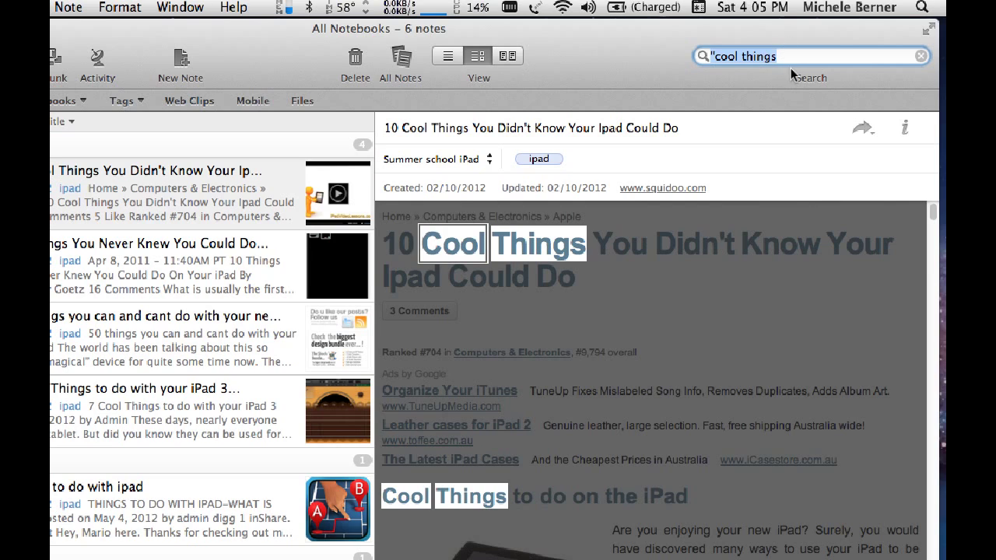
click(795, 58)
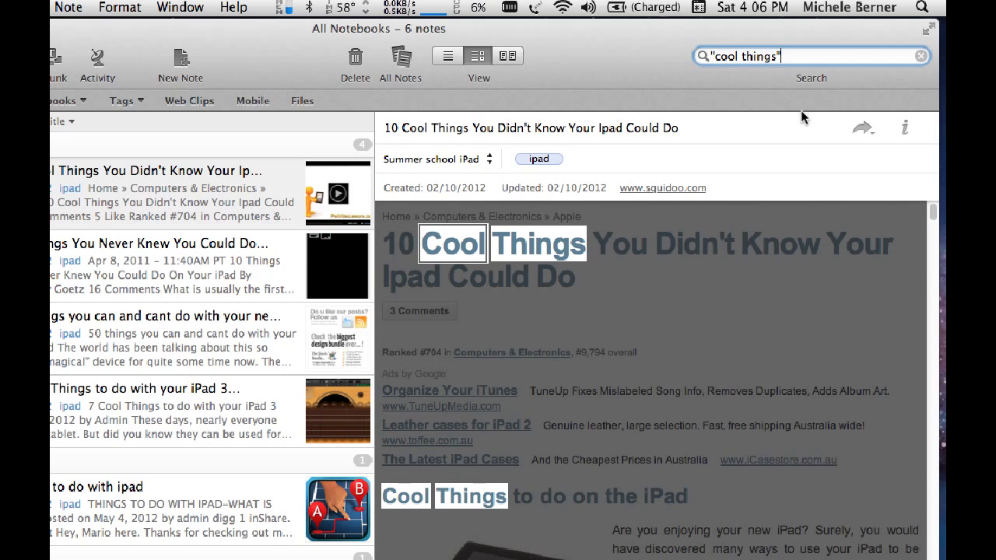
text(")
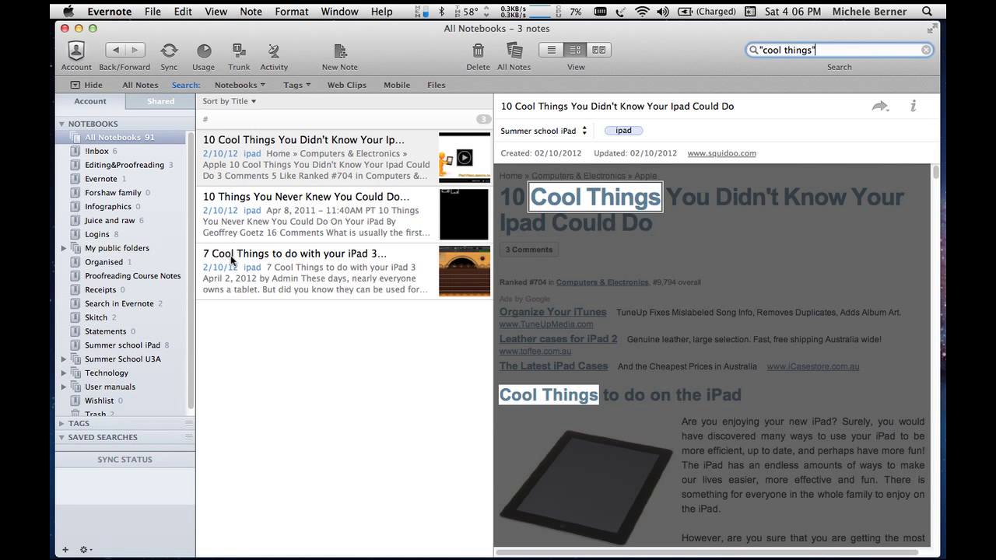
click(258, 267)
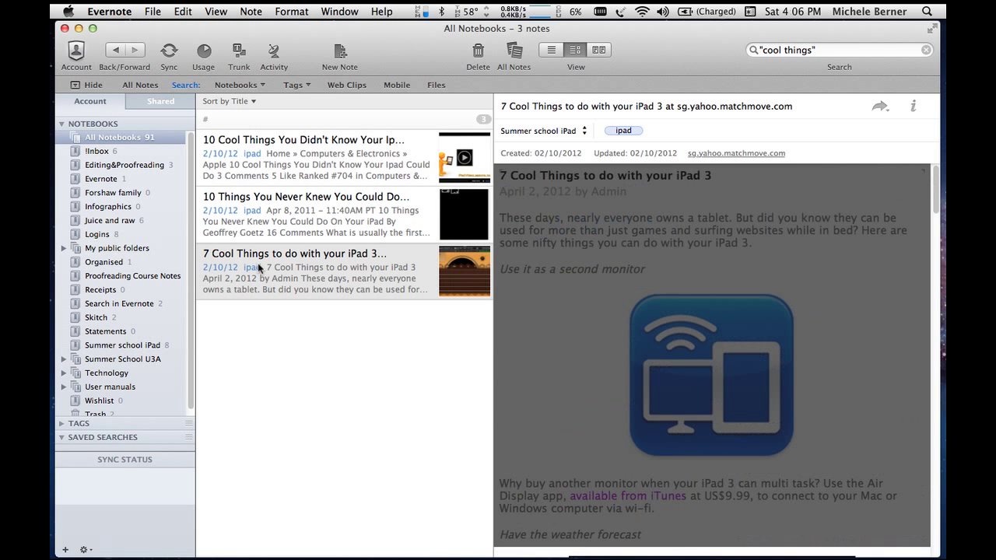
click(563, 192)
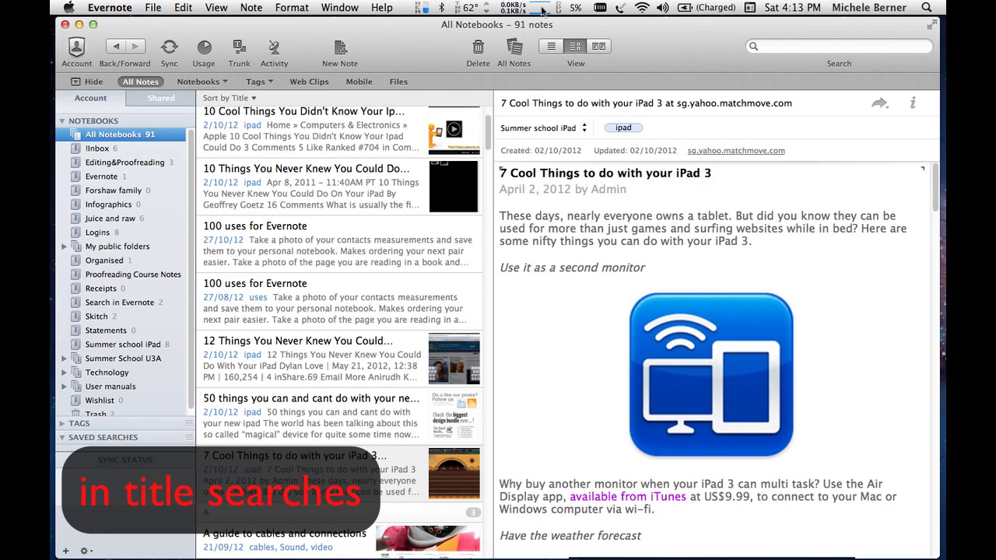
Search intitle:"proofreading" and scroll through the 17 matching notes.
key(super+alt+f)
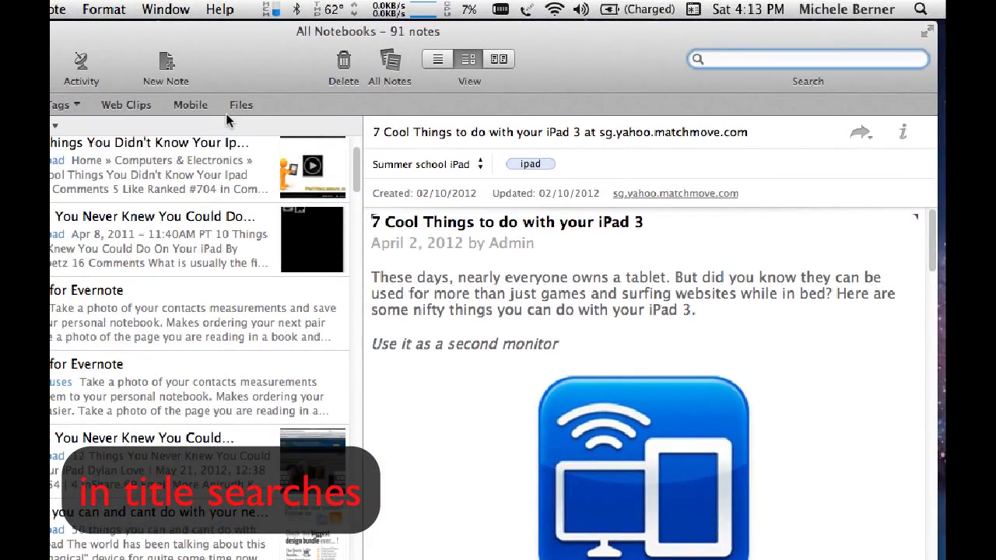
text(intitle)
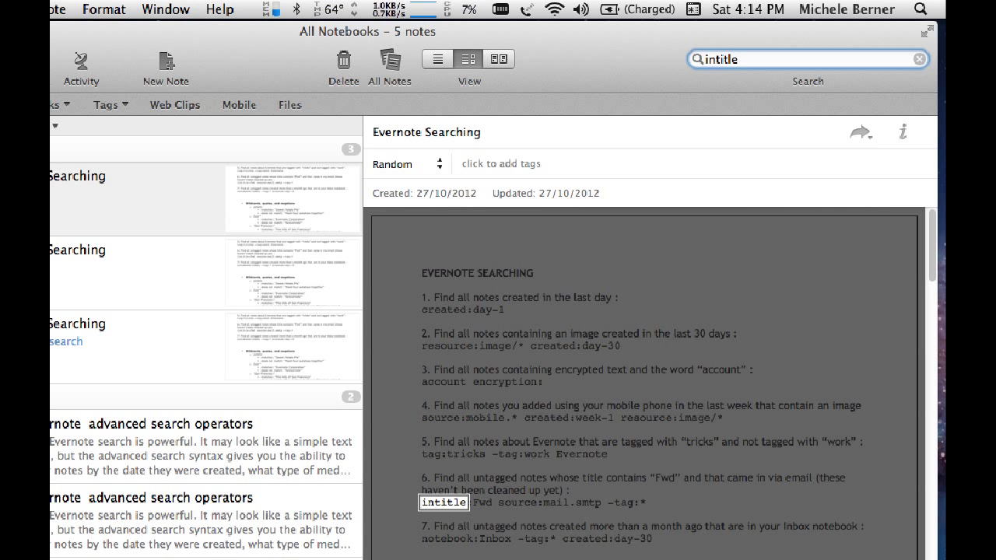
text(:)
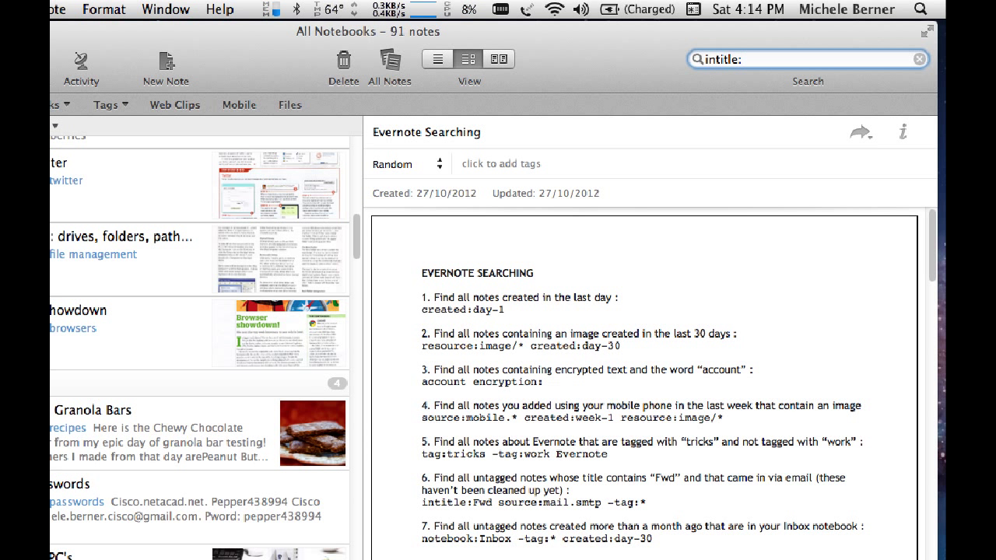
text("proofr)
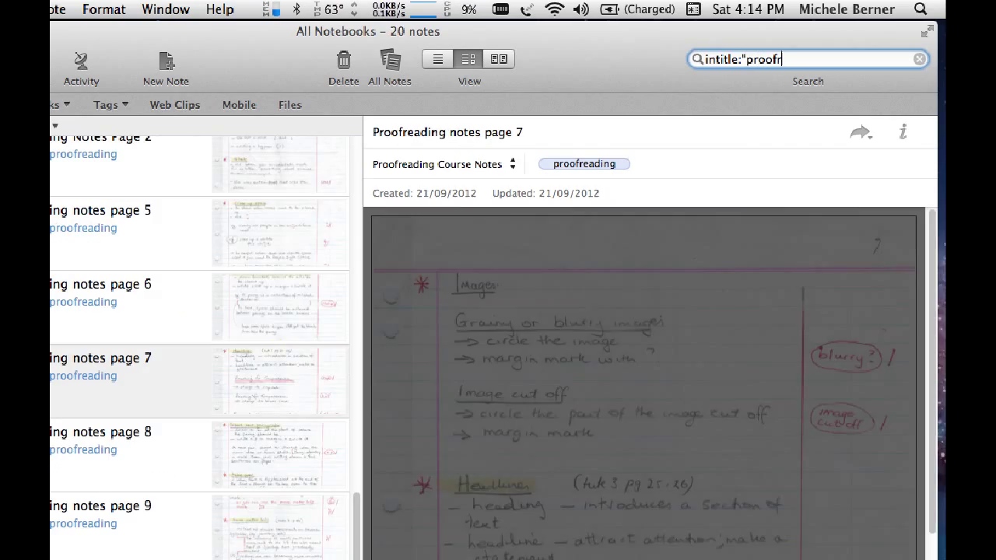
text(eading")
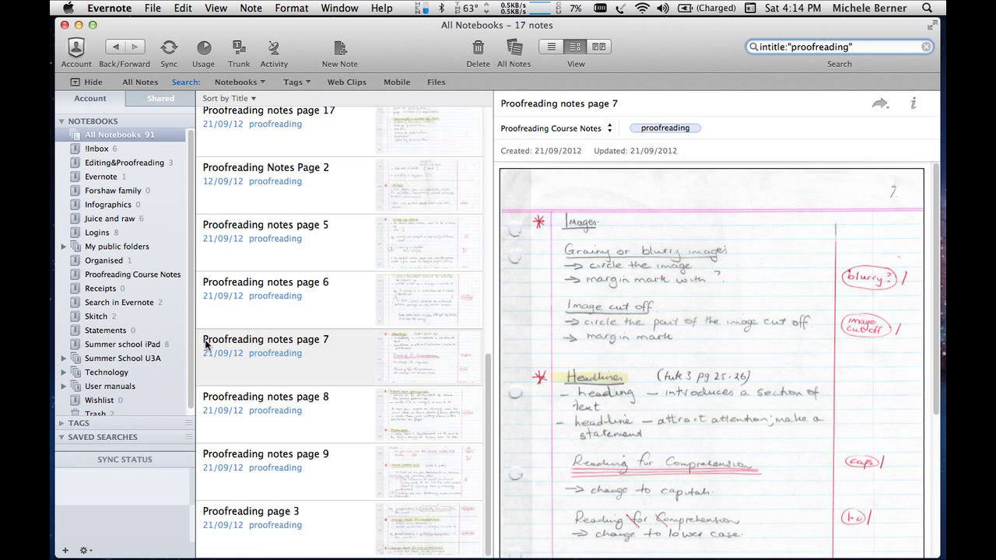
drag(485, 394, 490, 144)
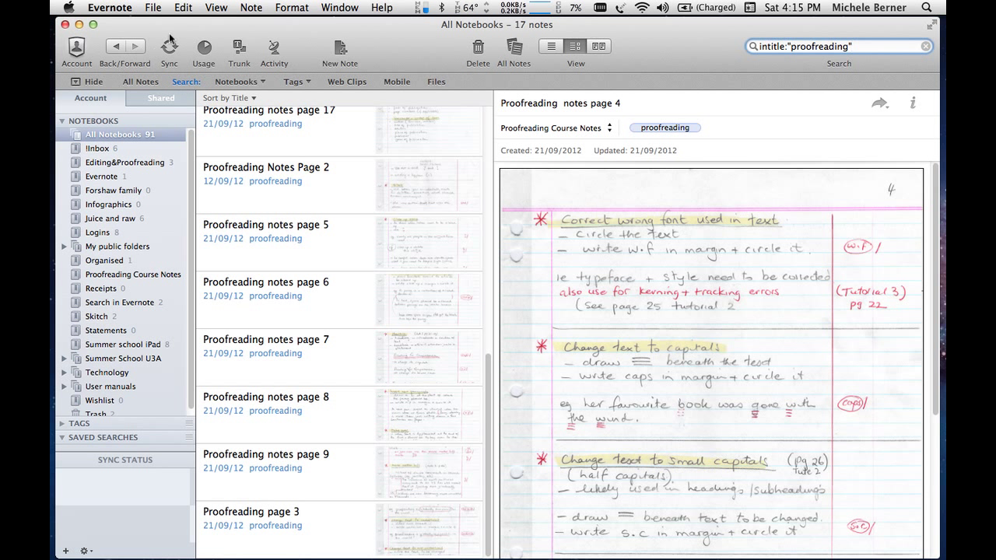
Save the current search as a saved search named Proofreading notes.
click(153, 8)
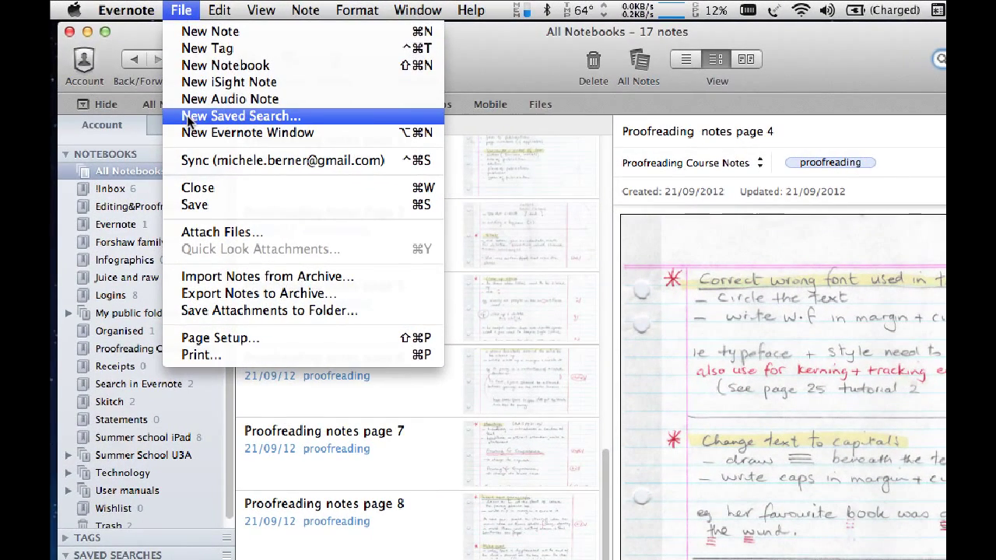
click(233, 112)
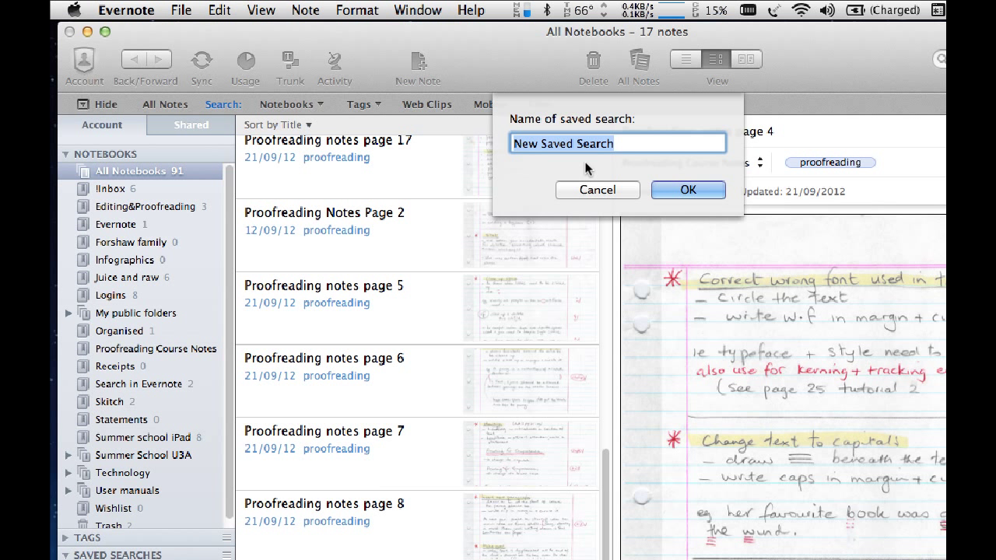
text(Proofre)
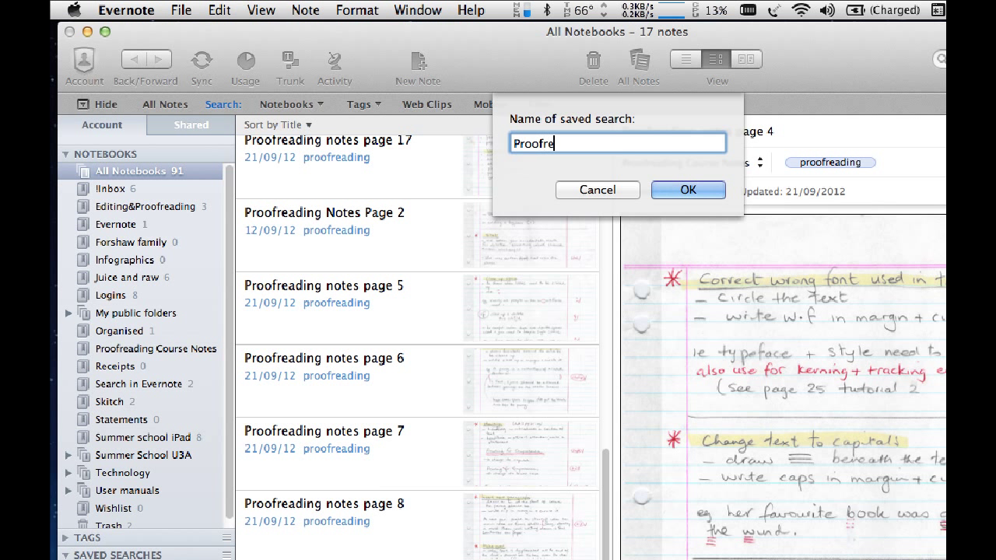
text(ading notes)
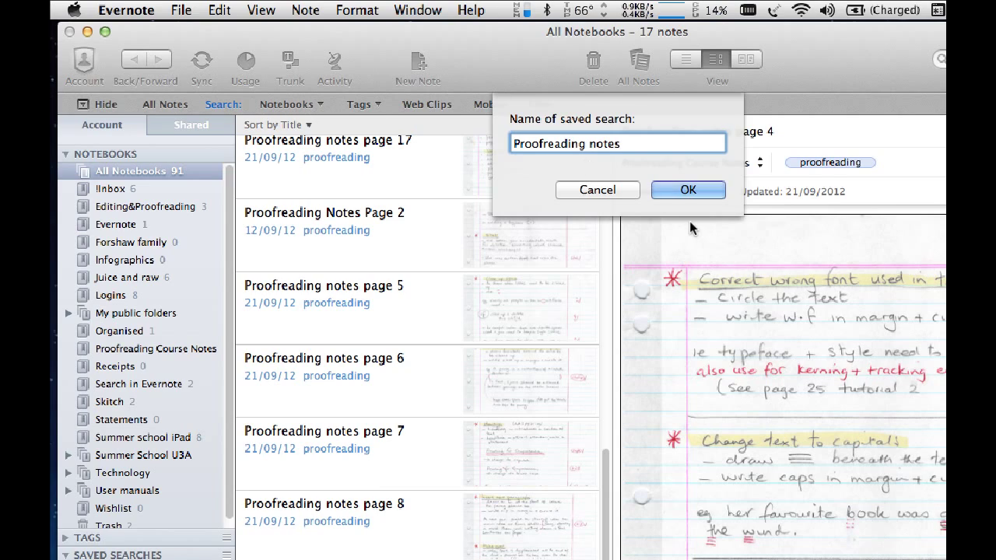
click(687, 190)
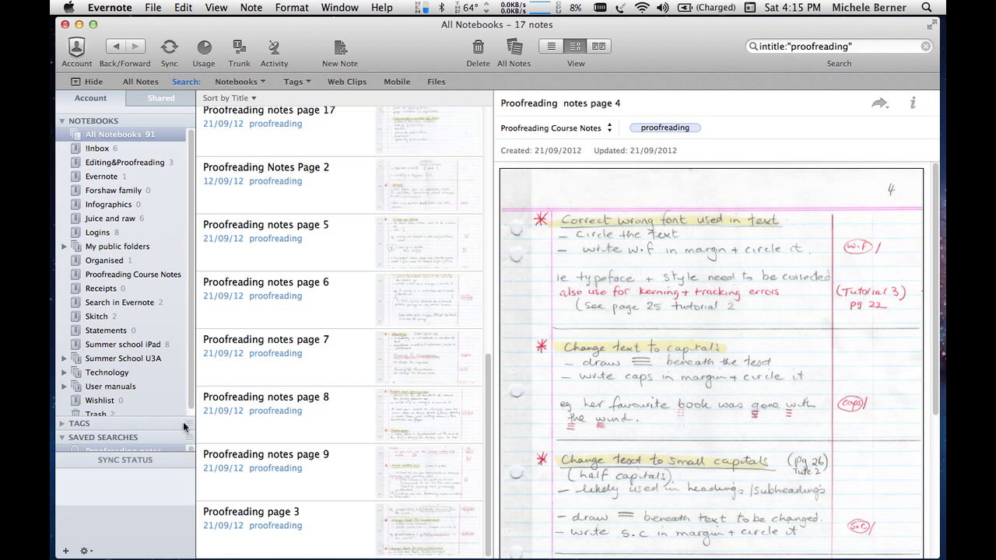
Tidy the sidebar sections, clear the search and run the Proofreading notes saved search.
drag(187, 426, 186, 403)
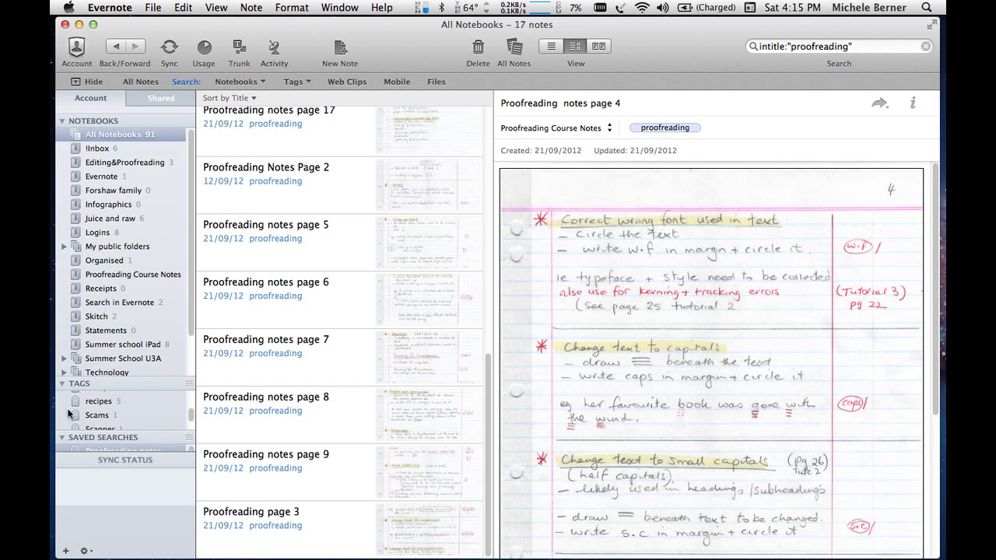
click(62, 383)
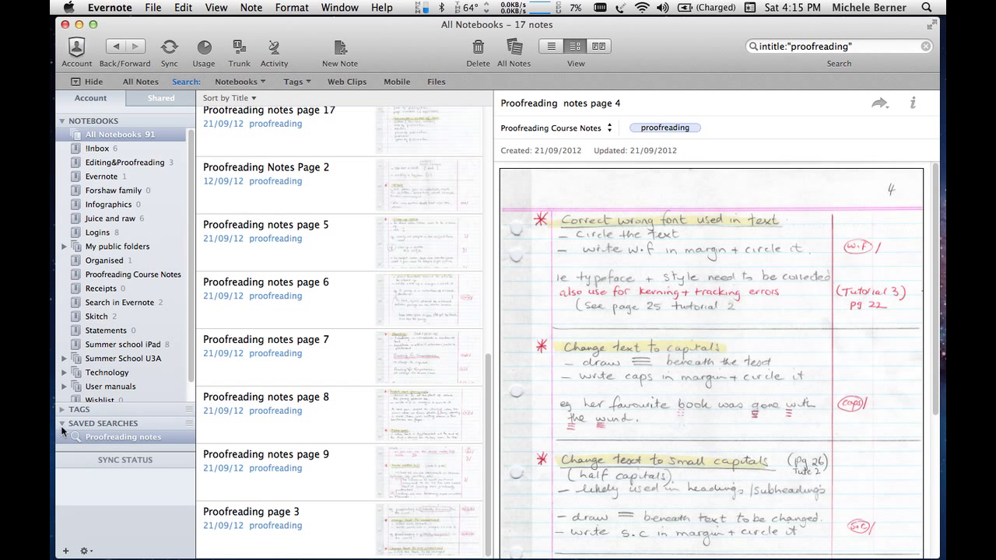
click(61, 424)
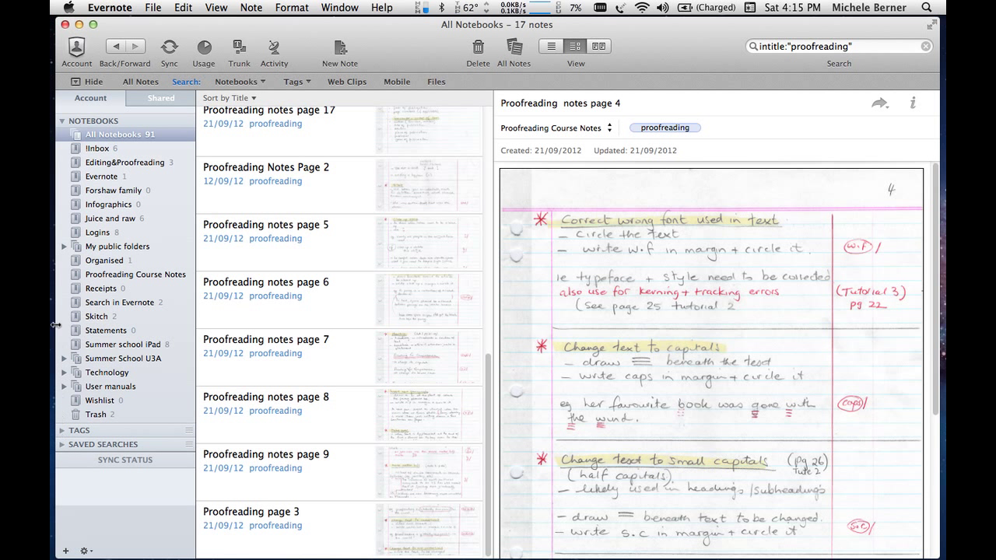
click(63, 121)
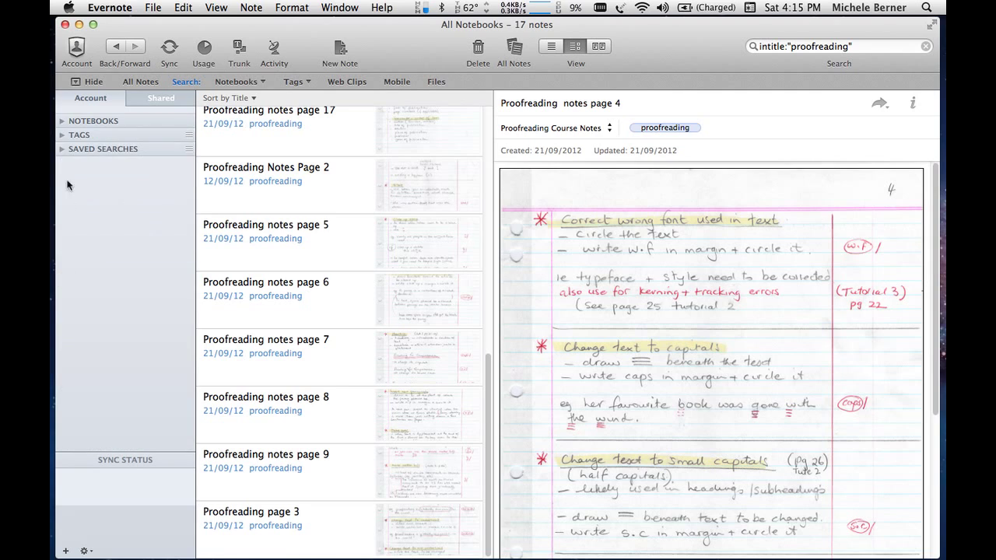
click(61, 149)
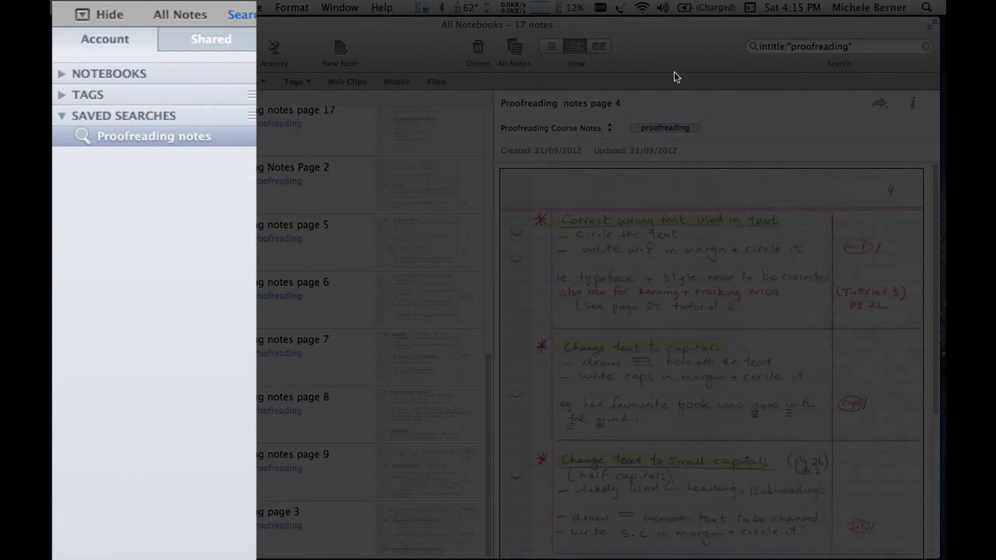
key(Escape)
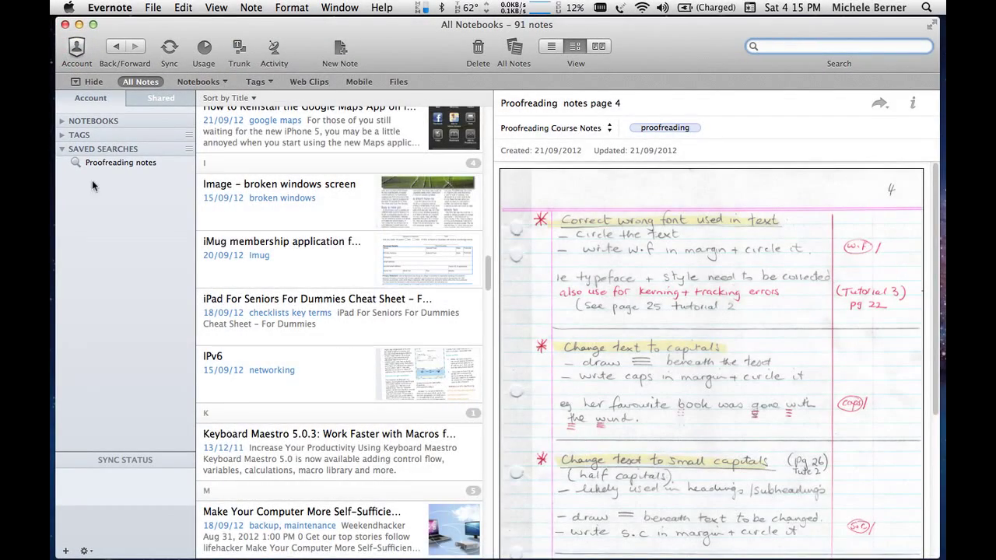
click(106, 164)
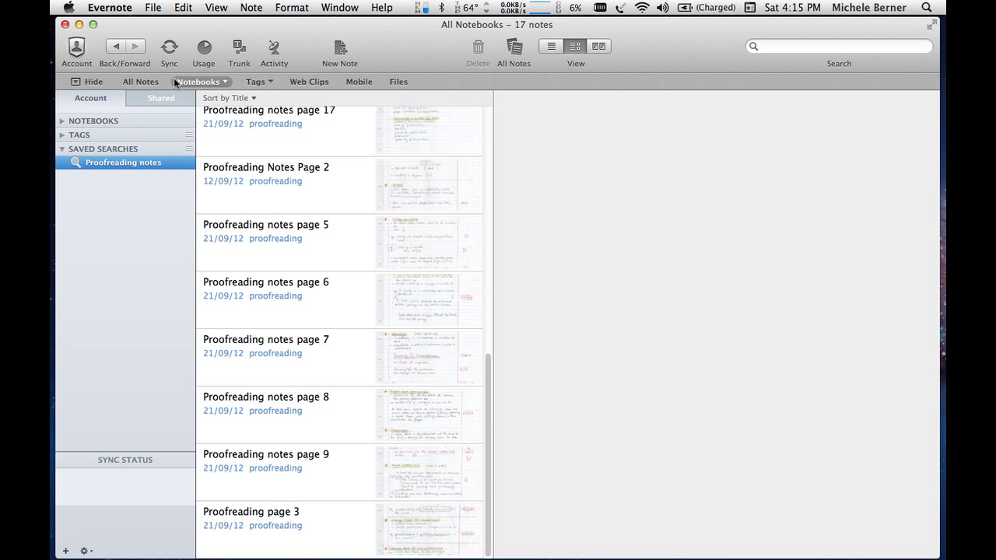
Return to All Notebooks listing 91 notes and open the 10 Cool Things note.
click(62, 121)
click(92, 133)
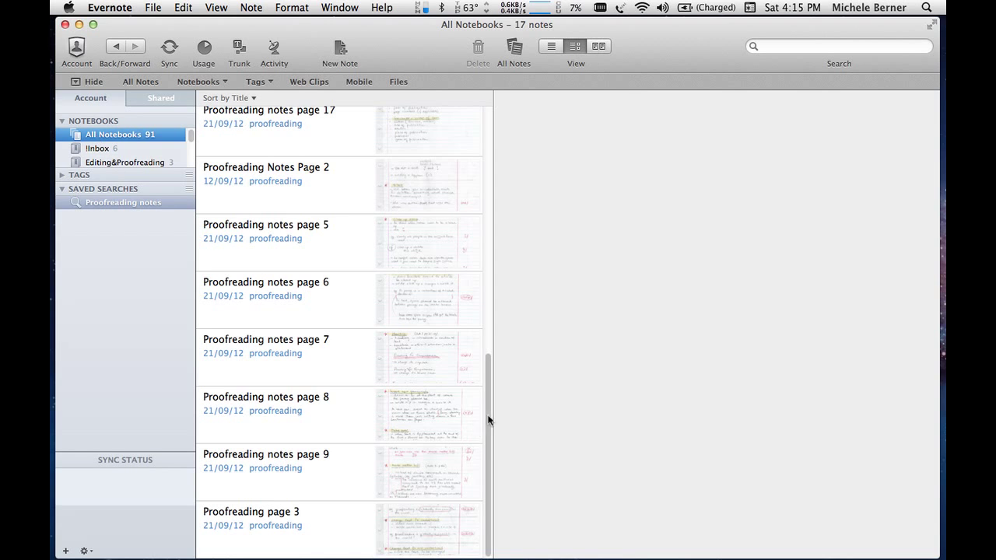
drag(490, 424, 481, 259)
scroll(481, 259, up, 5)
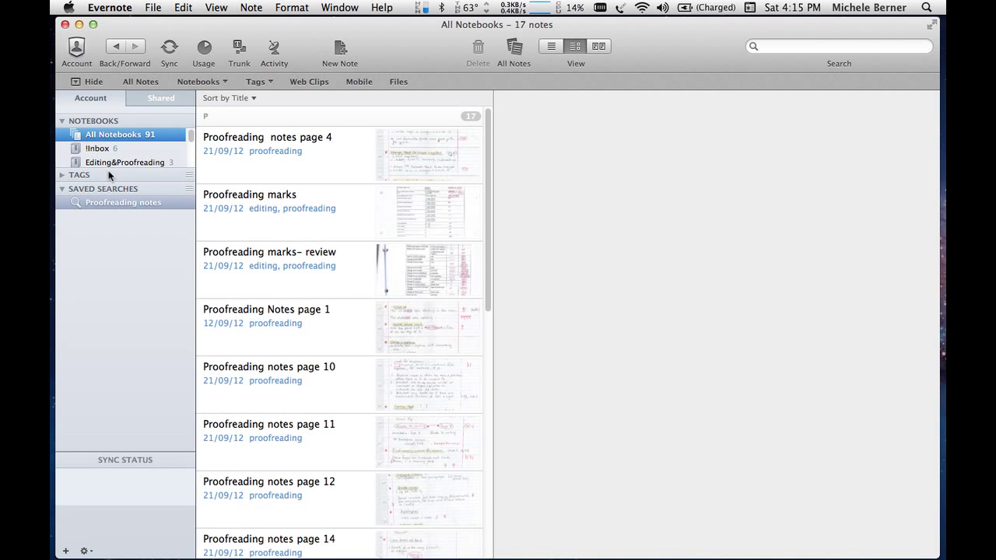
click(99, 150)
click(96, 136)
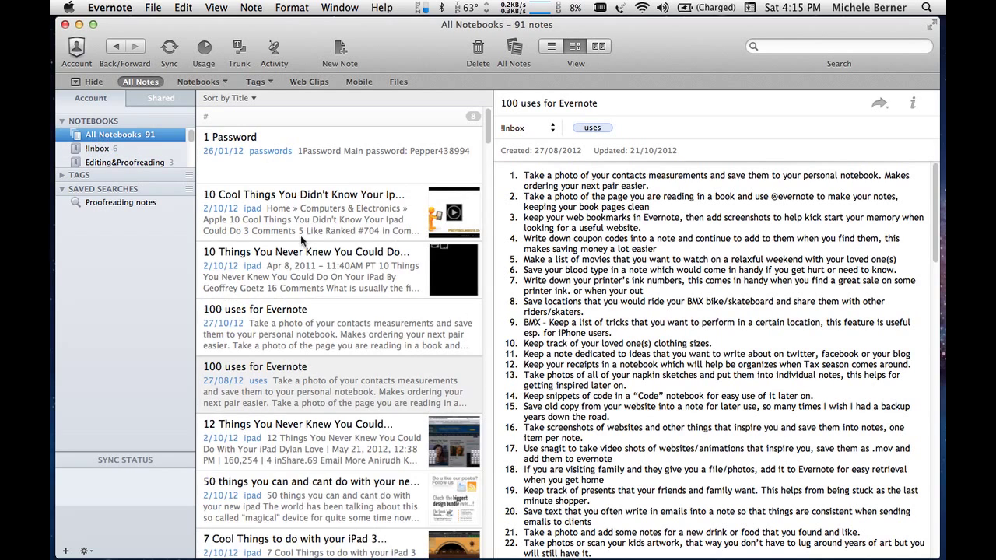
click(266, 222)
scroll(273, 254, down, 3)
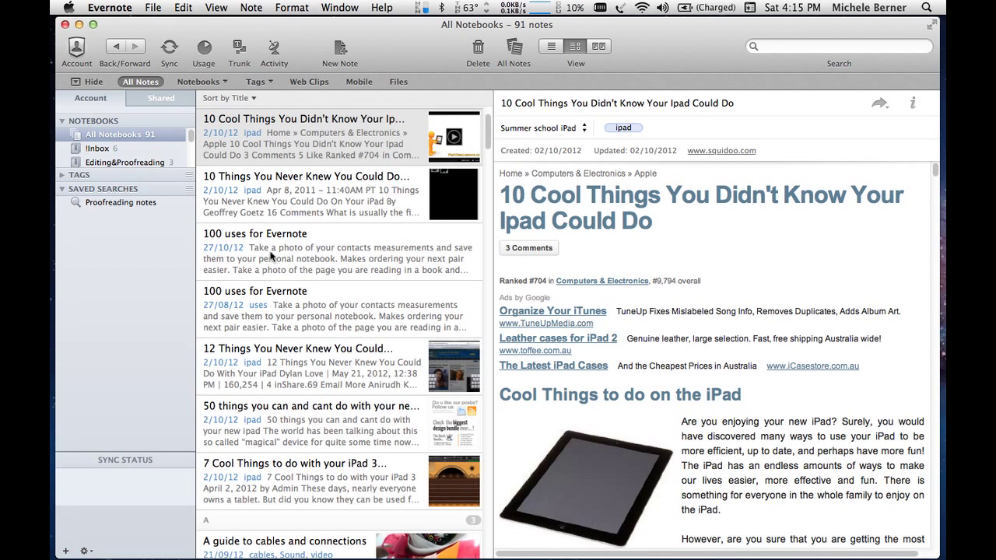
Search *bars to find the two granola bar notes, then clear the search.
click(772, 46)
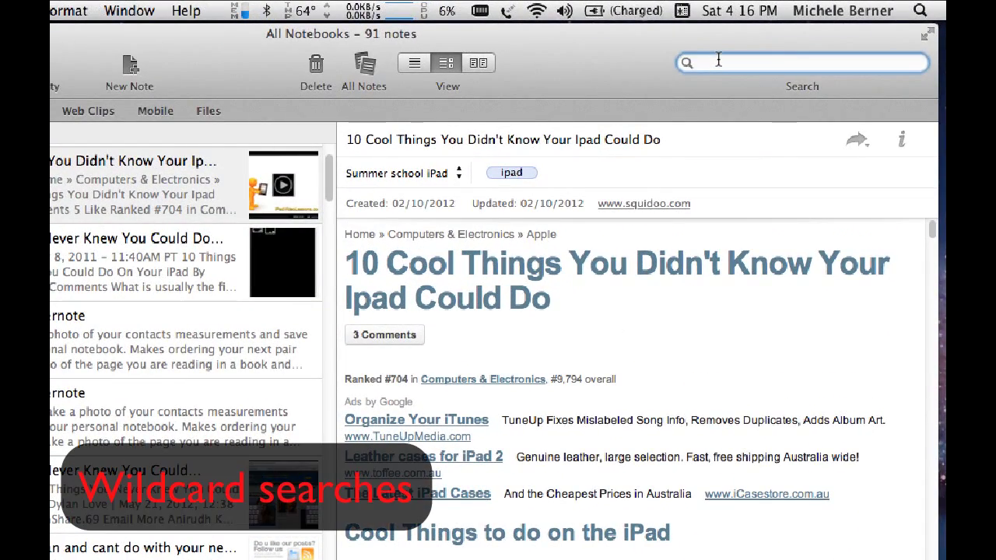
text(*)
text(bars)
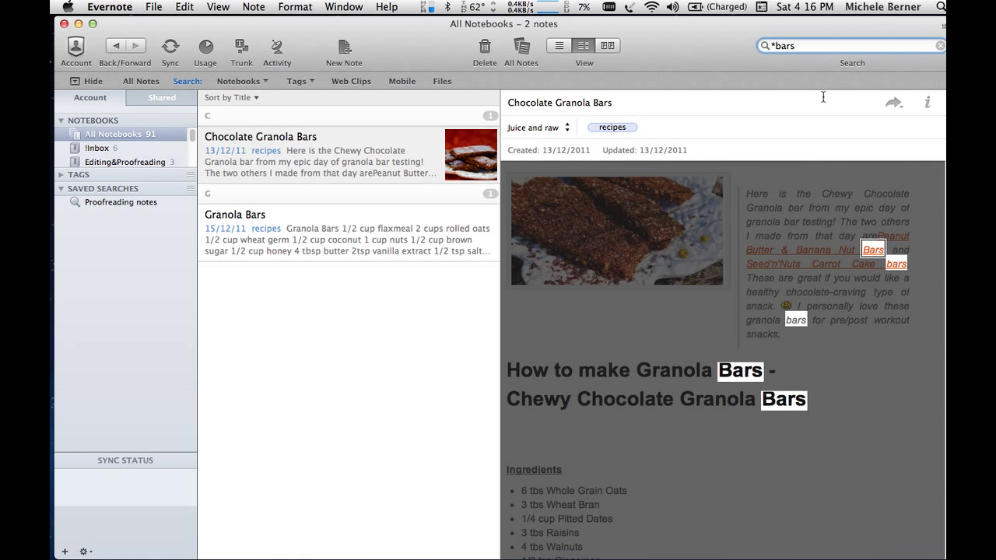
key(super+a)
key(BackSpace)
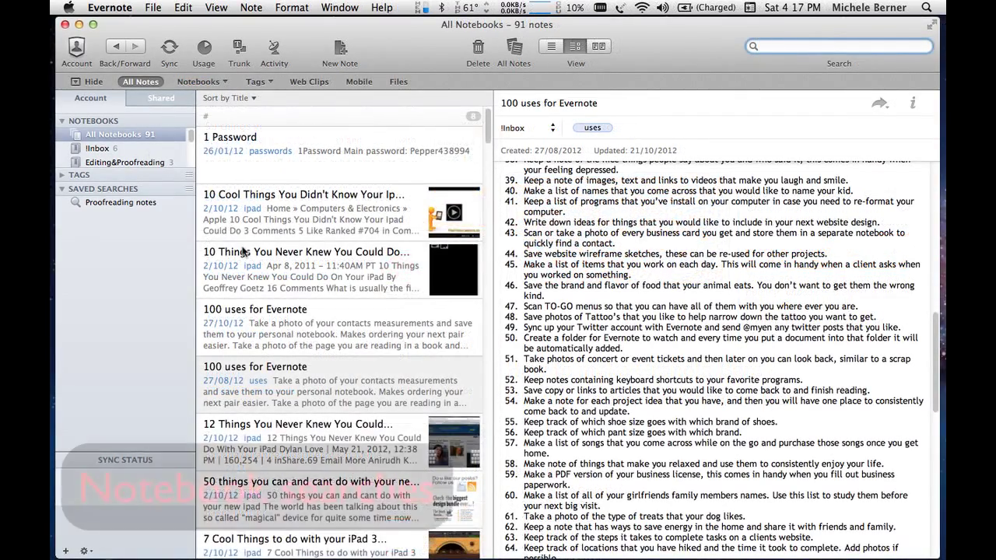
Search notebook:"juice and raw" tag:juice, finding only My Green Juice.
scroll(241, 251, down, 2)
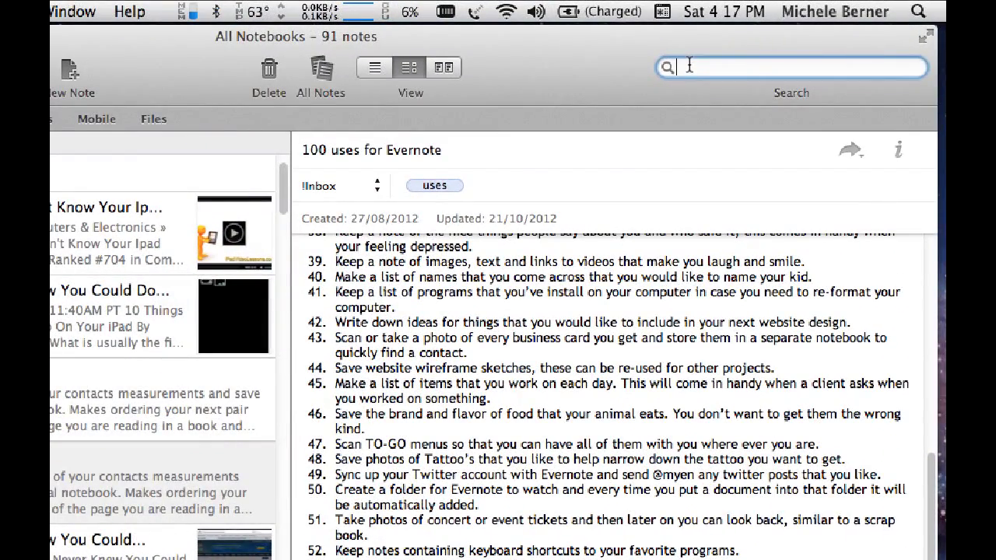
text(noteb)
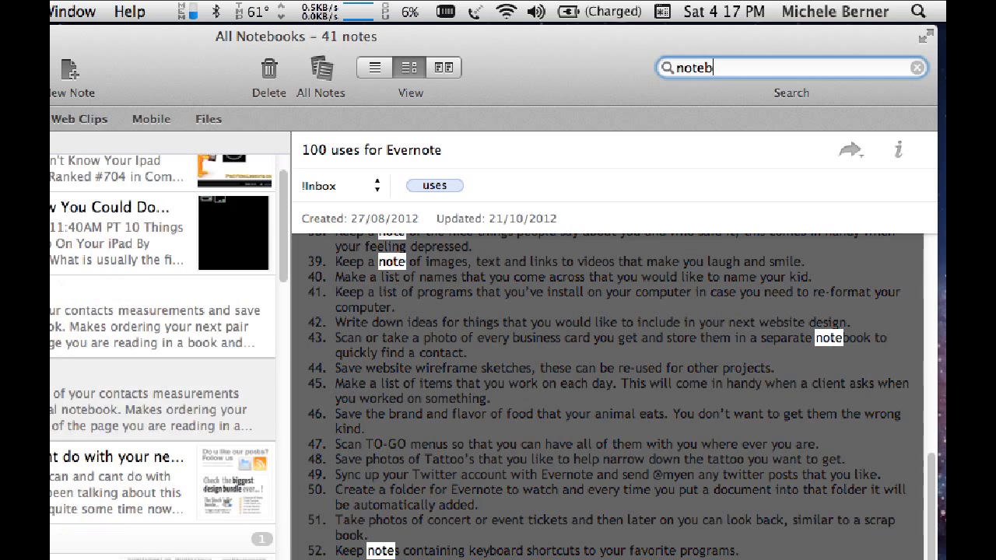
text(ook)
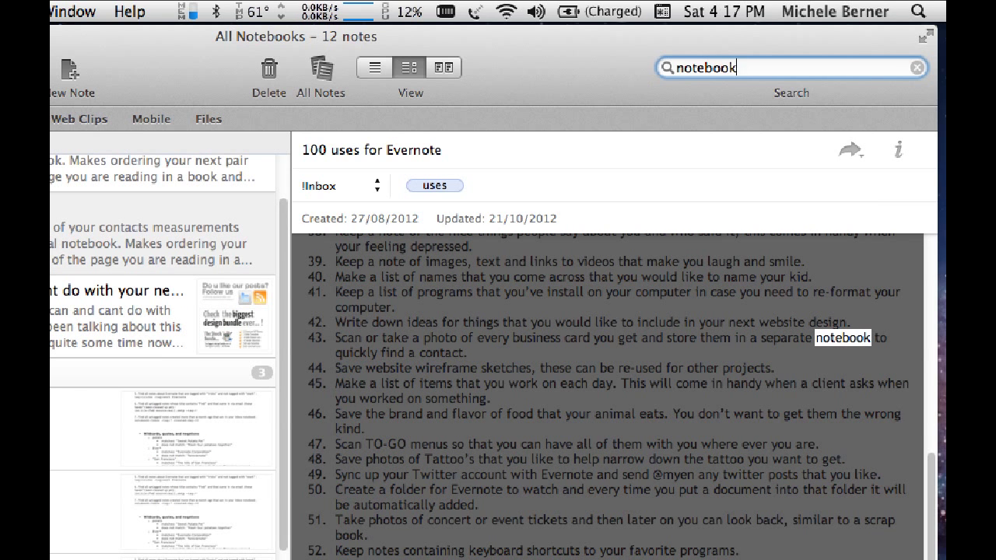
text(:")
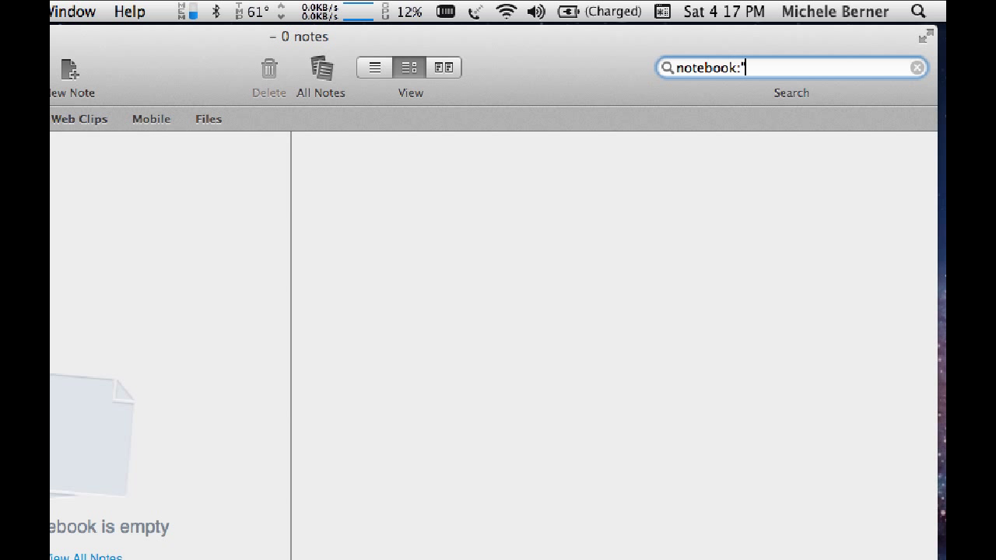
text(juice and r)
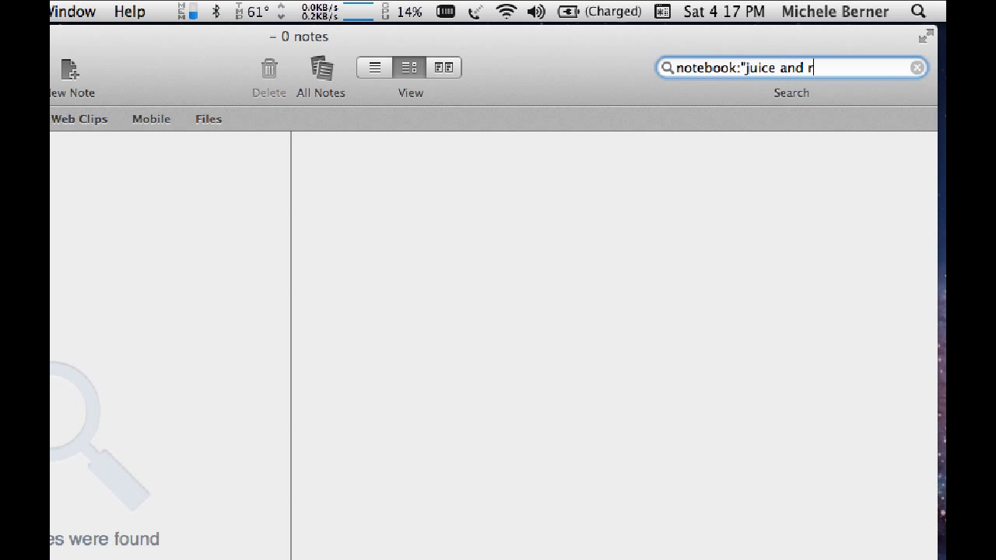
text(aw")
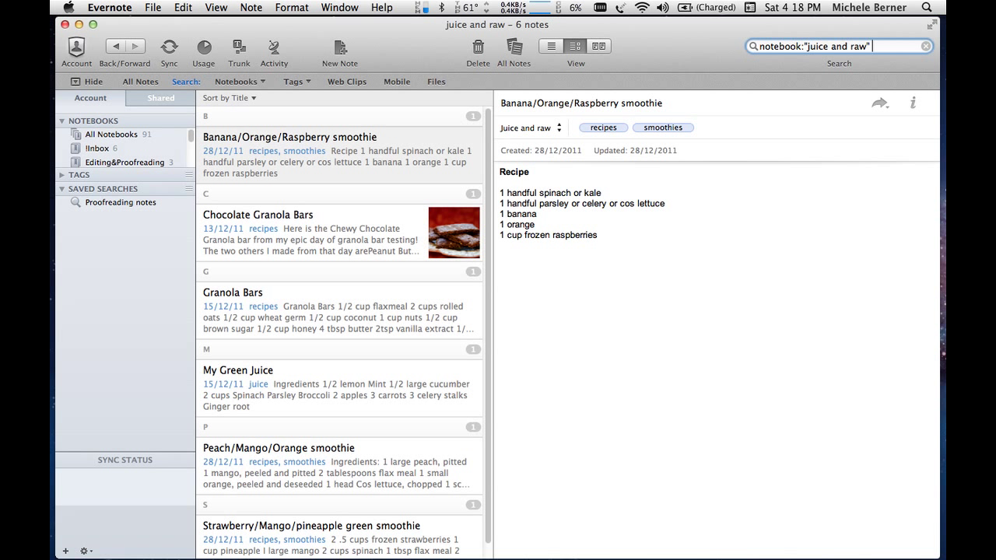
text(tag)
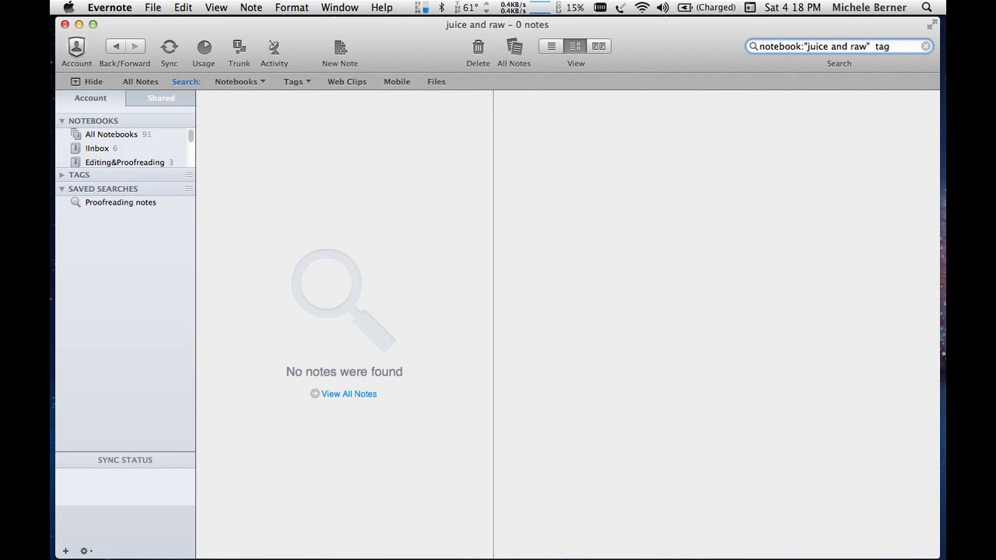
text(:)
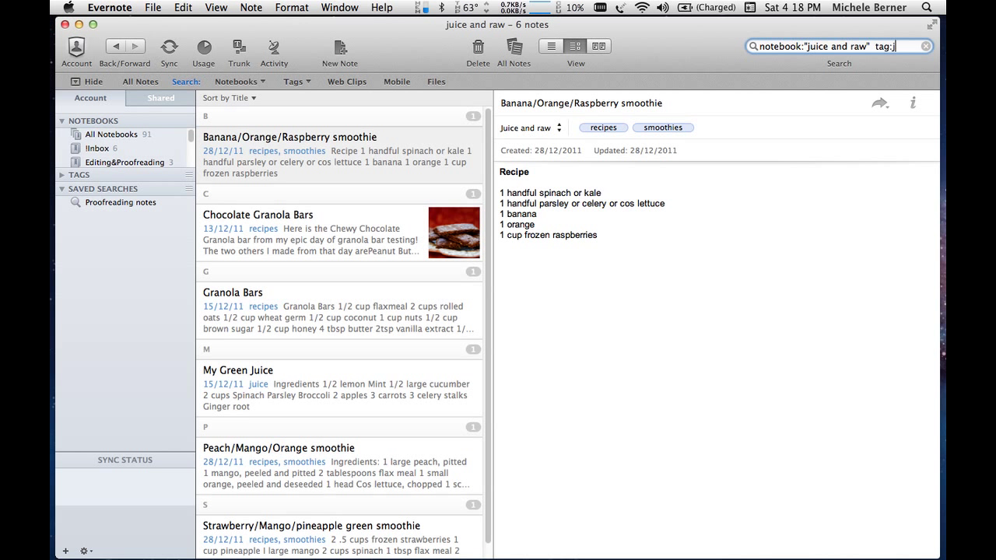
text(juice)
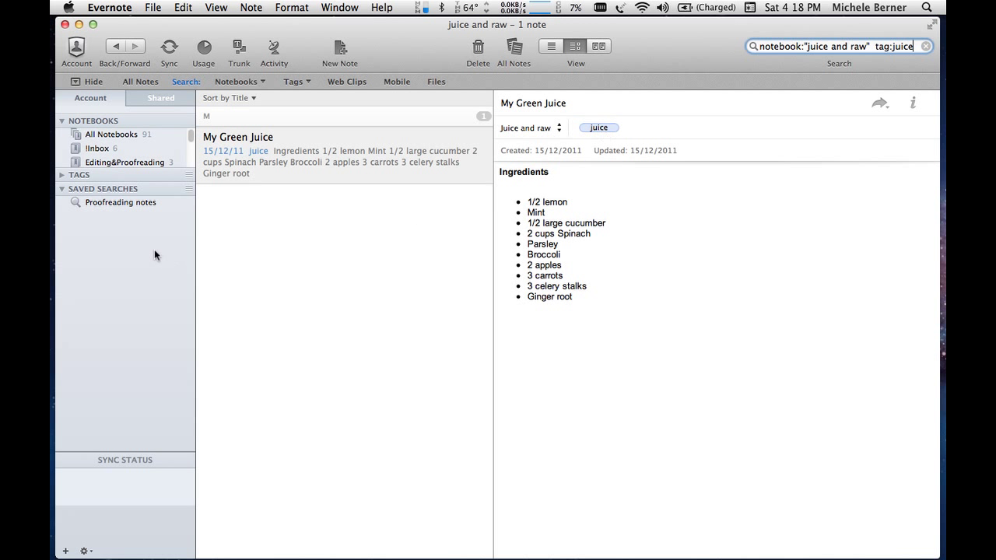
Start a New Saved Search for the juice query, then delete the query to list all notes.
click(152, 9)
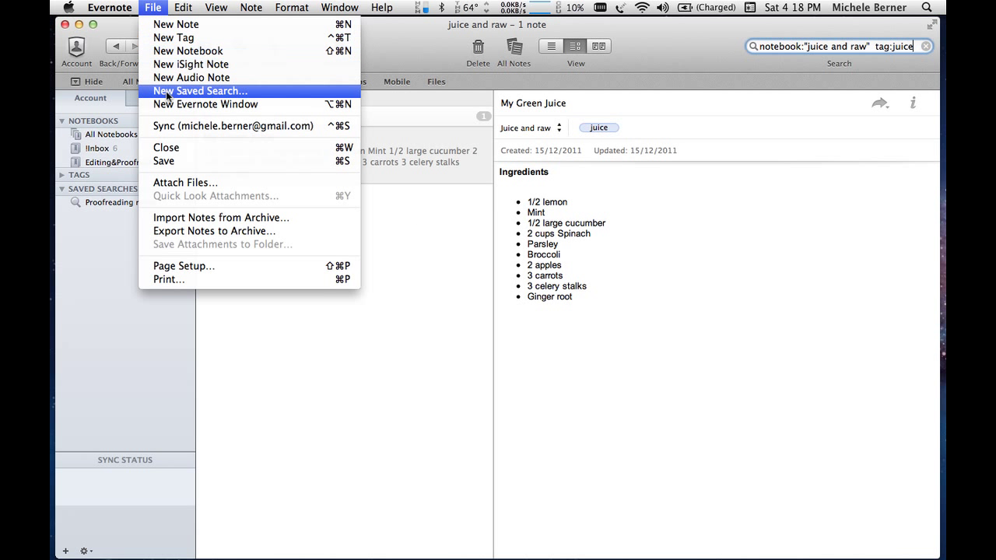
click(123, 276)
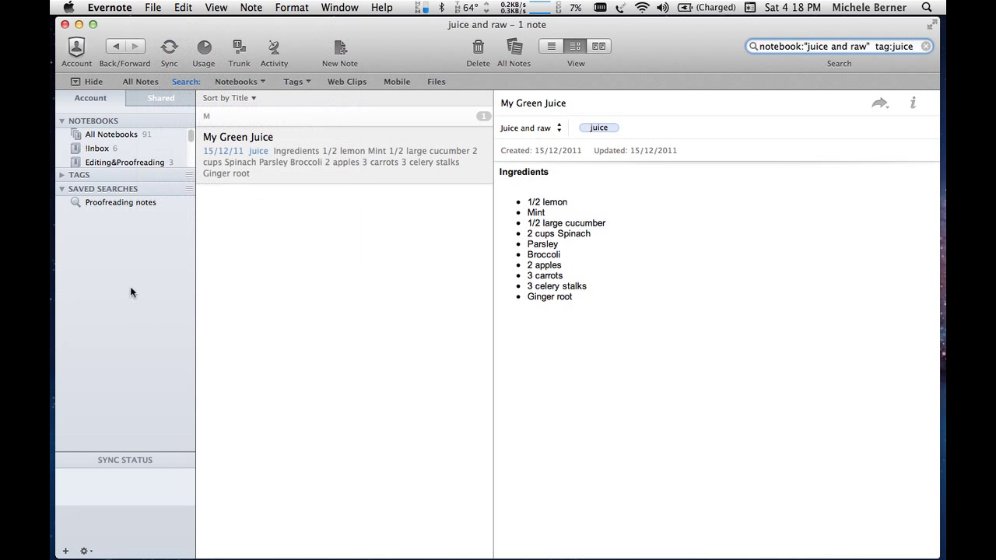
drag(915, 47, 709, 77)
key(BackSpace)
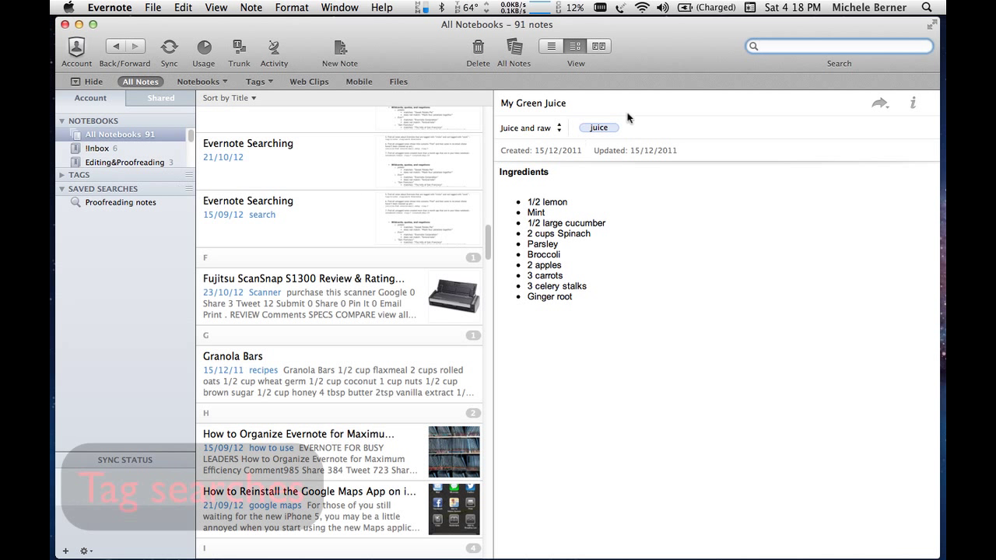
Search tag: "phishing" to find the five phishing notes, then clear the search.
text(tag:)
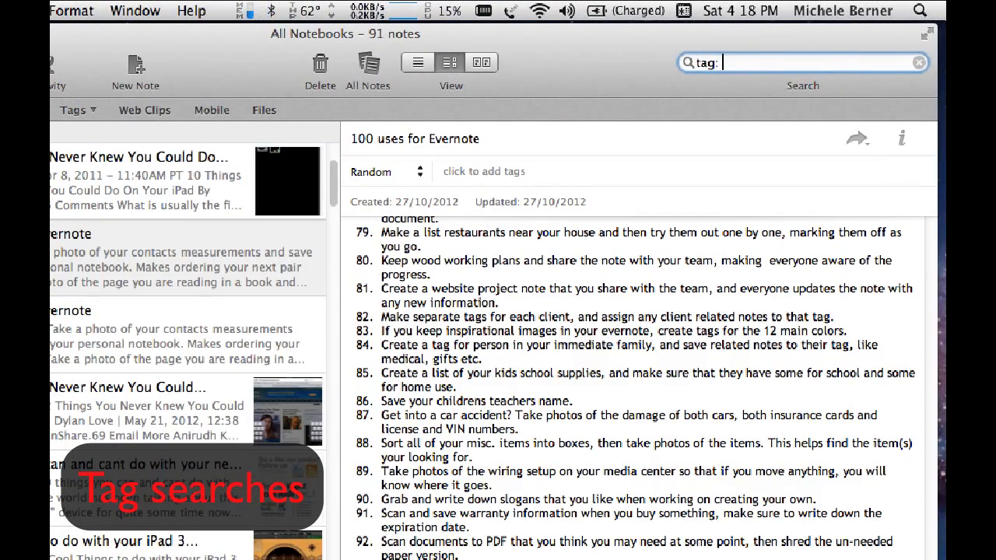
text( "phishing")
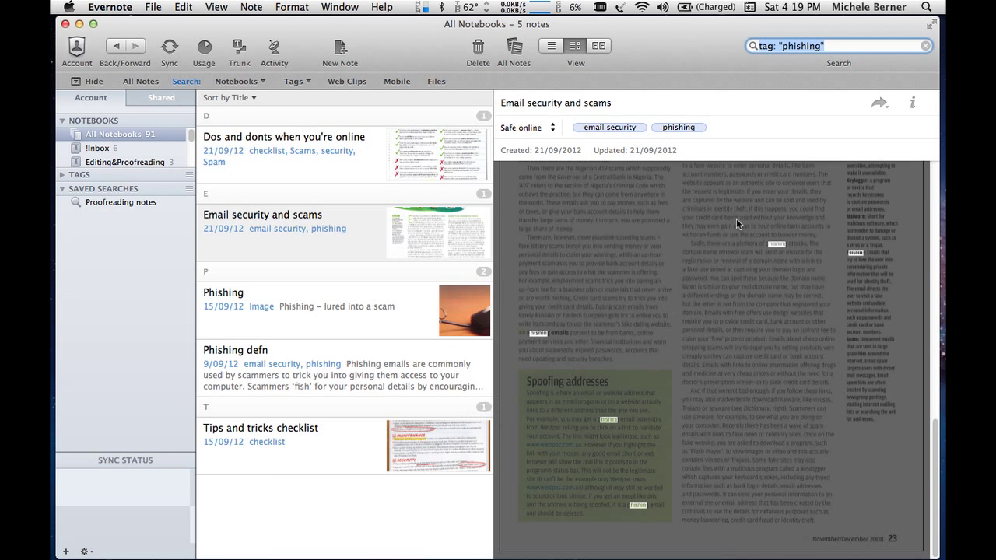
key(super+a)
key(BackSpace)
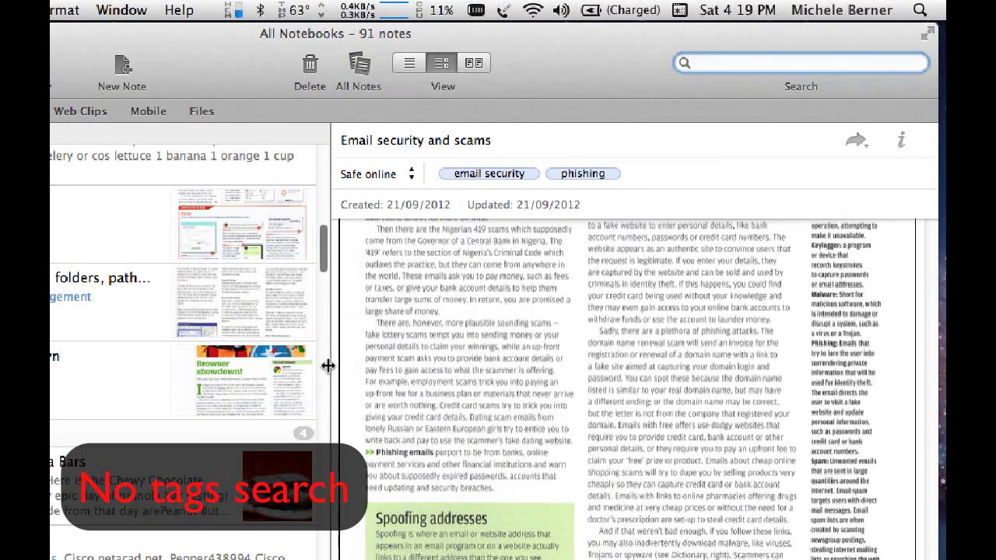
Search -tag:* to list the 10 untagged notes and view the advanced search operators note.
text(-tag)
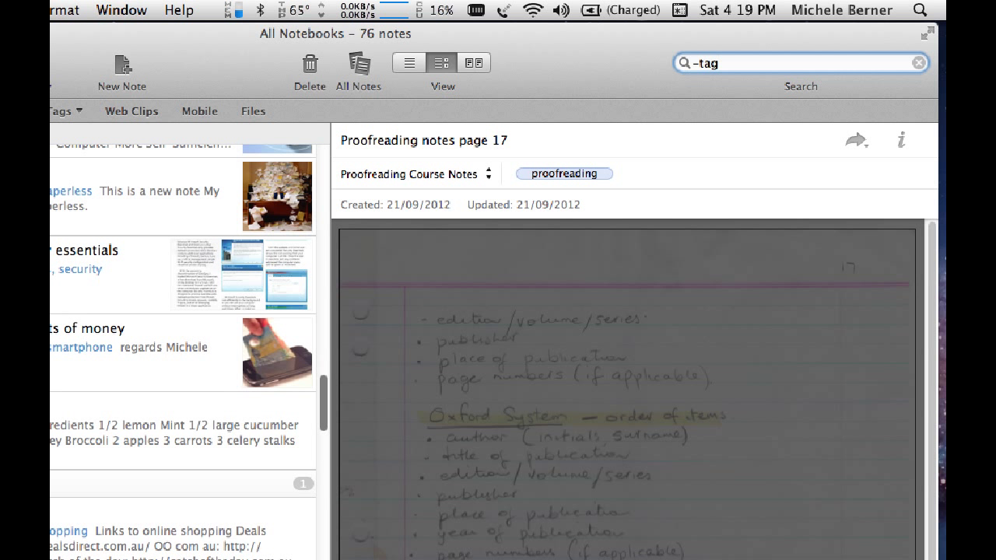
text(:*)
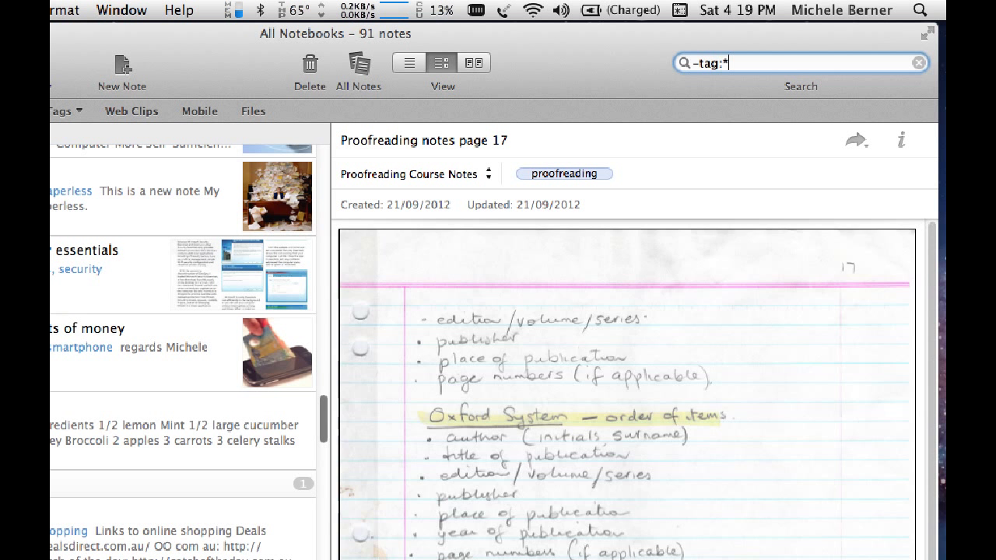
key(super+a)
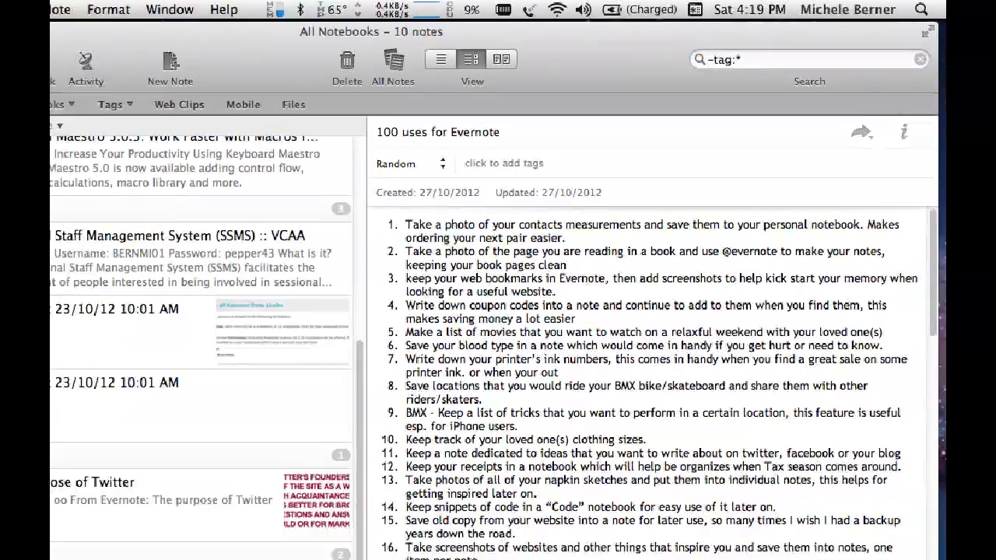
click(231, 468)
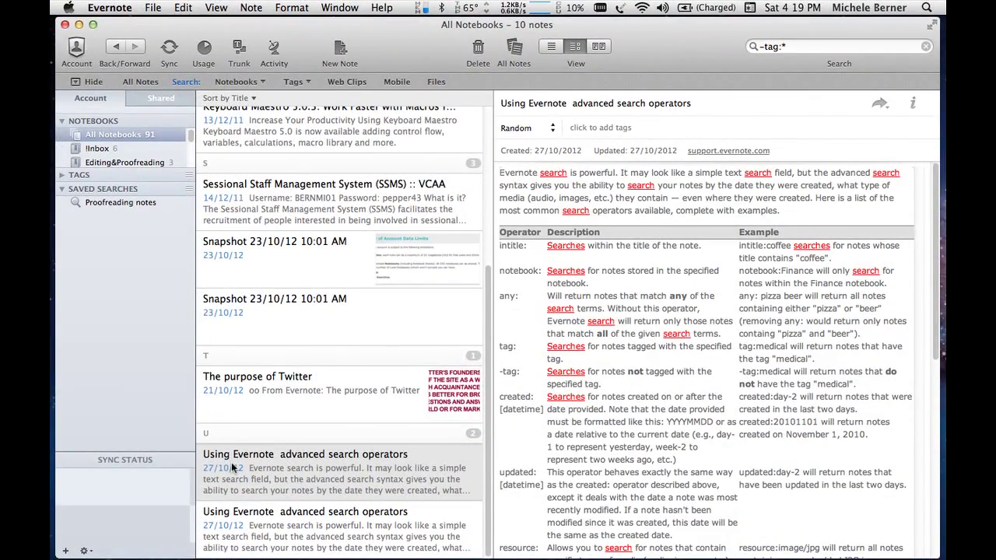
Browse The purpose of Twitter, both Snapshot notes and the Sessional Staff Management System note.
click(256, 386)
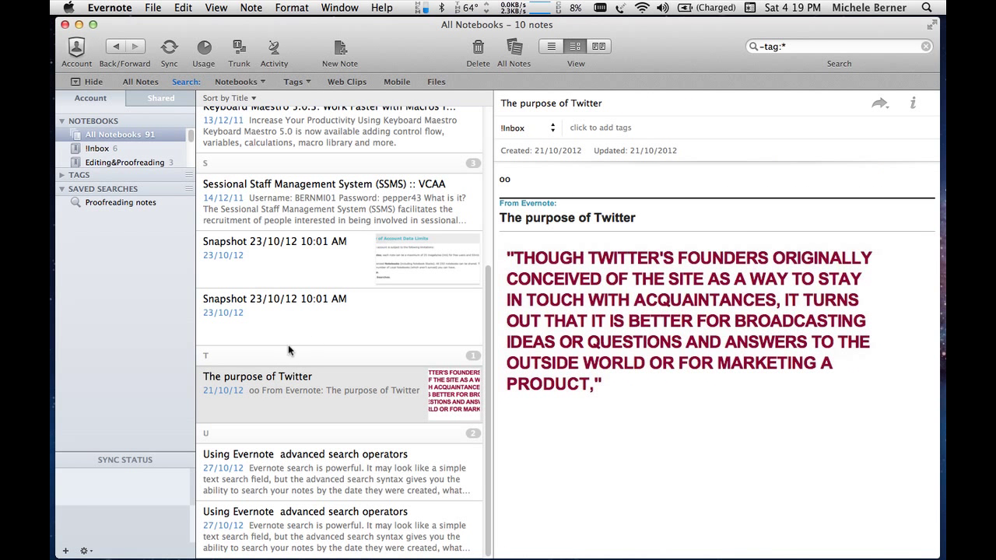
click(276, 305)
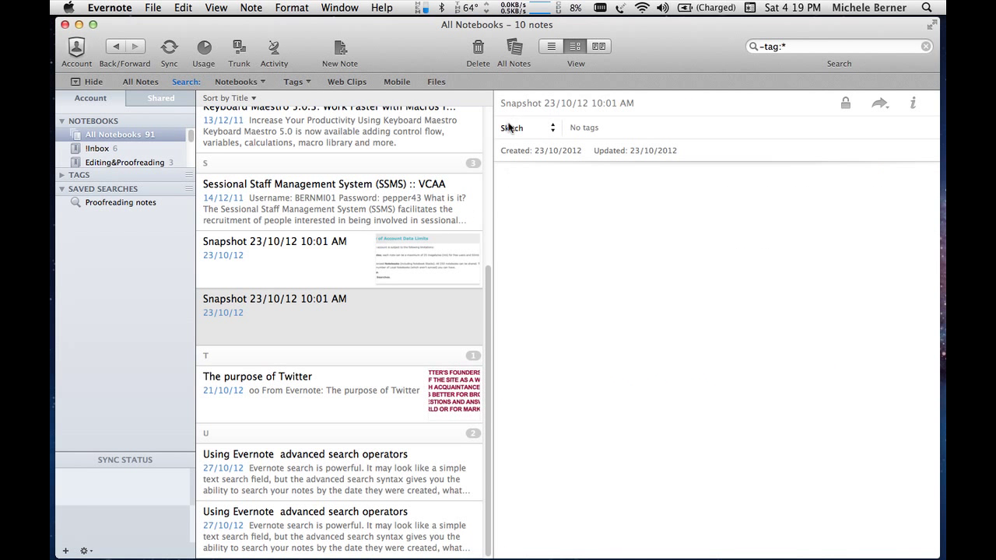
click(222, 278)
click(250, 212)
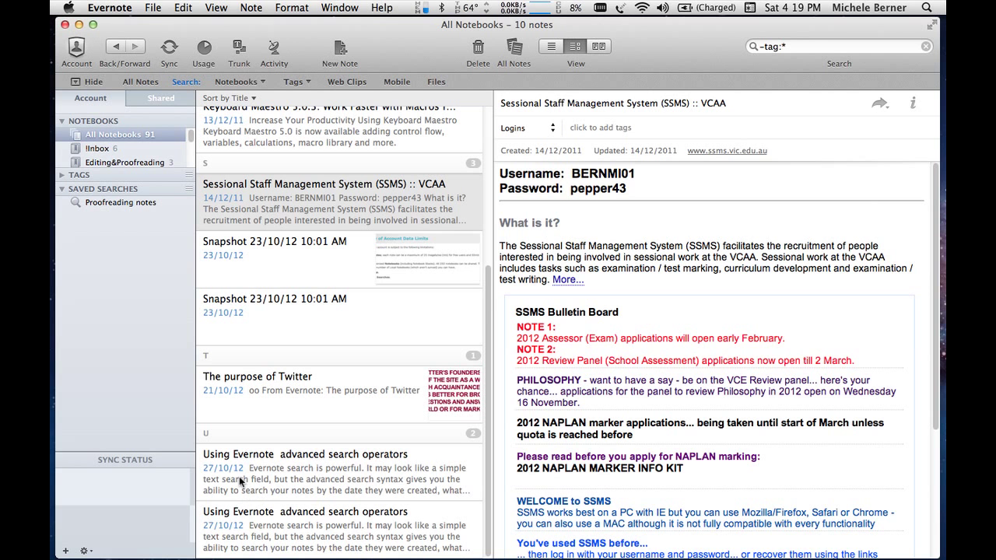
scroll(482, 487, up, 5)
scroll(485, 509, down, 5)
Save the current -tag:* search as a saved search named 'No tags'.
click(153, 9)
click(187, 91)
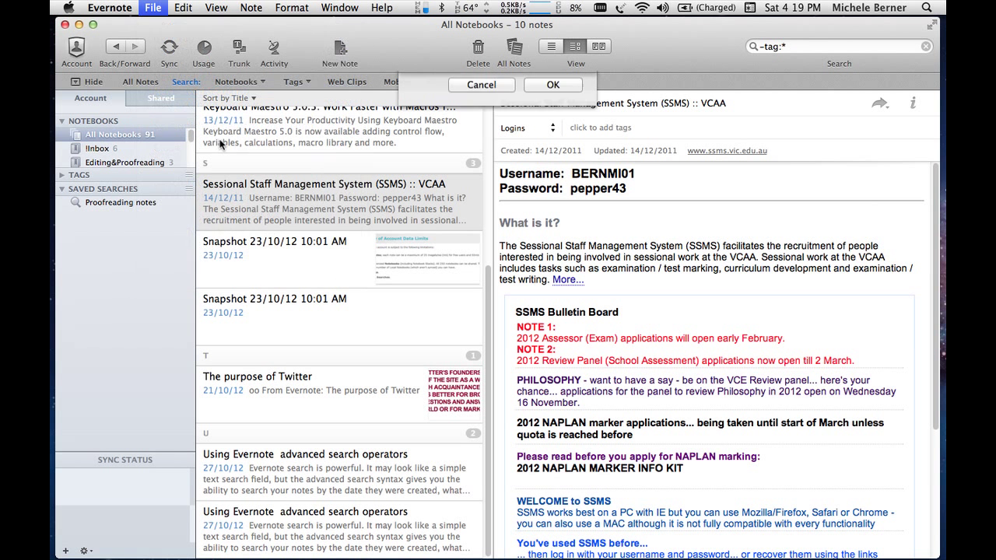
text(No tags)
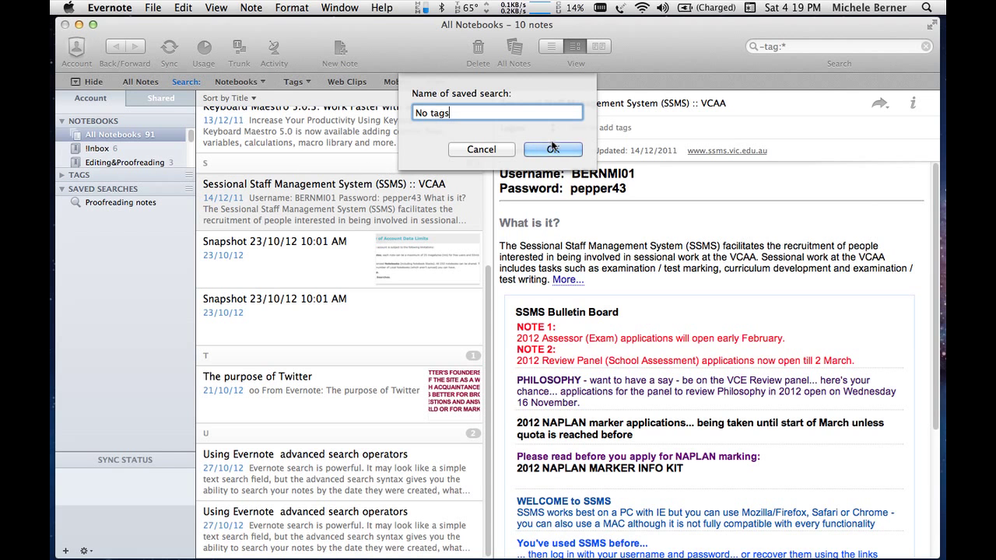
key(Return)
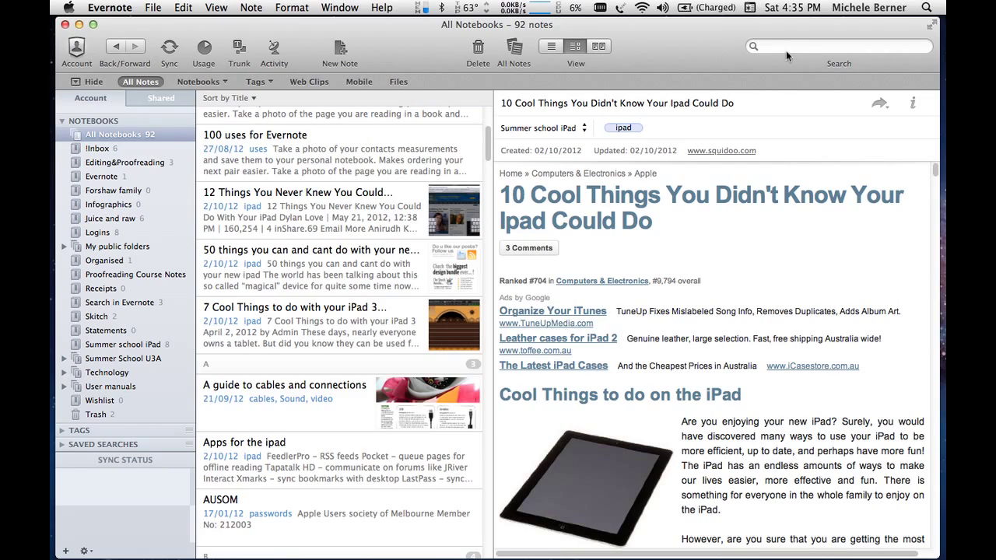
Search all notebooks for "small capitals" and view the match in Proofreading marks- review.
click(183, 134)
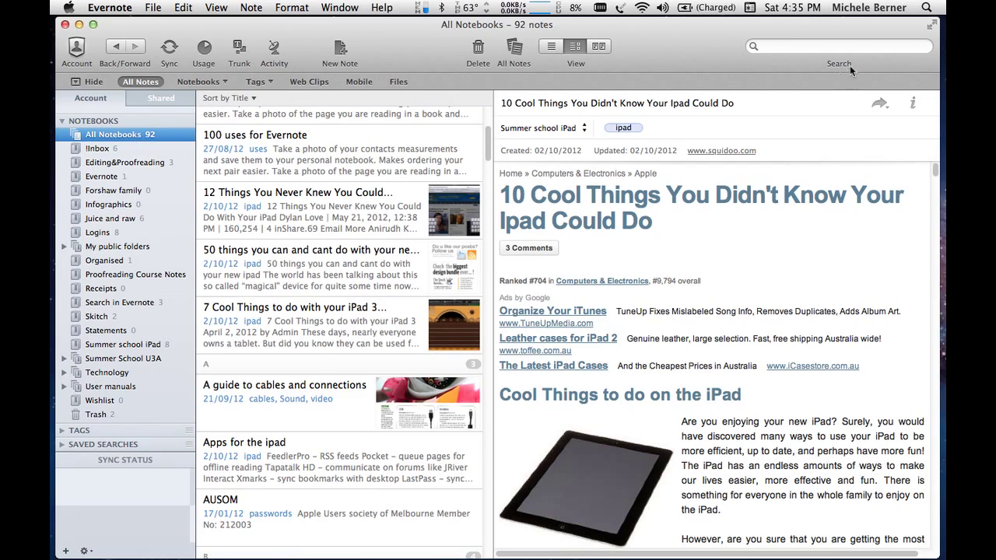
click(803, 47)
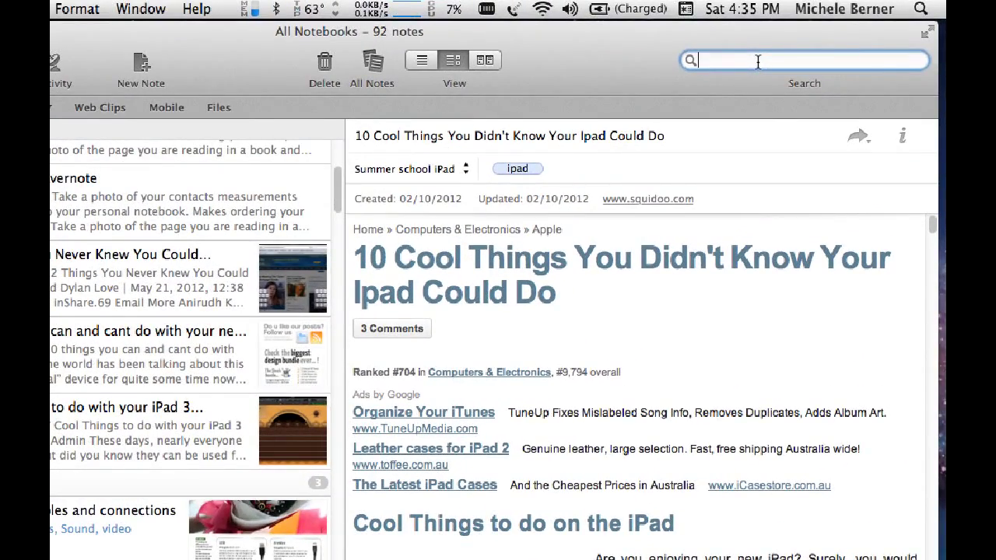
text("small)
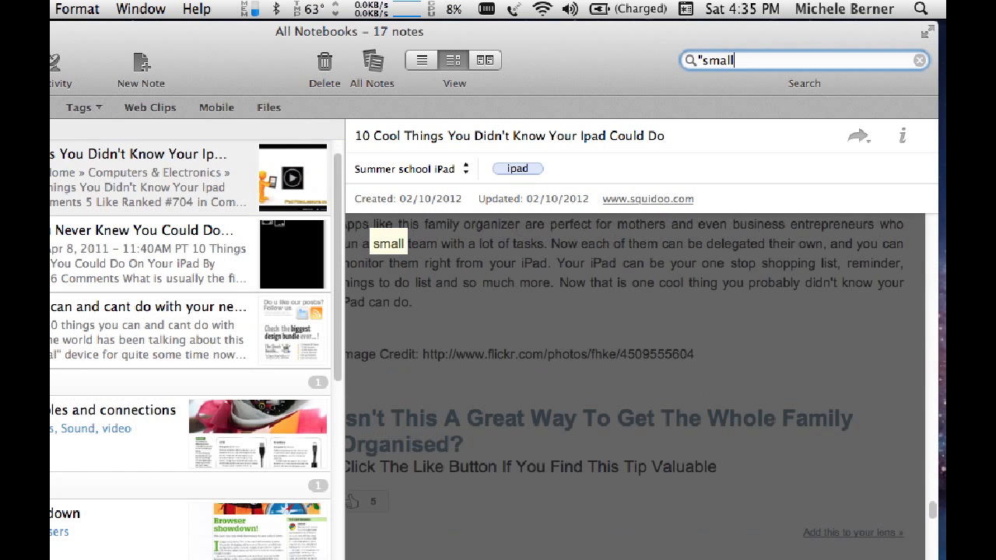
text( capitals)
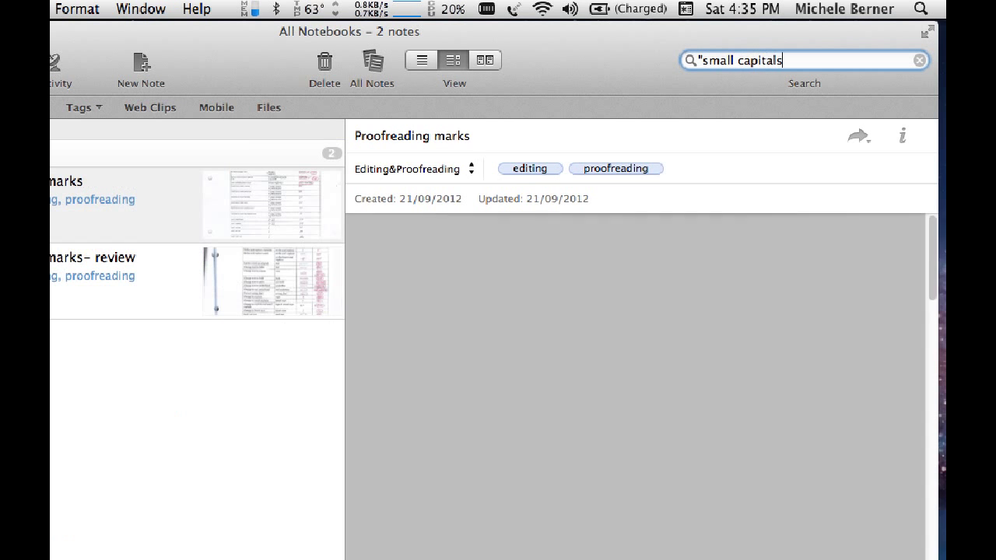
text(")
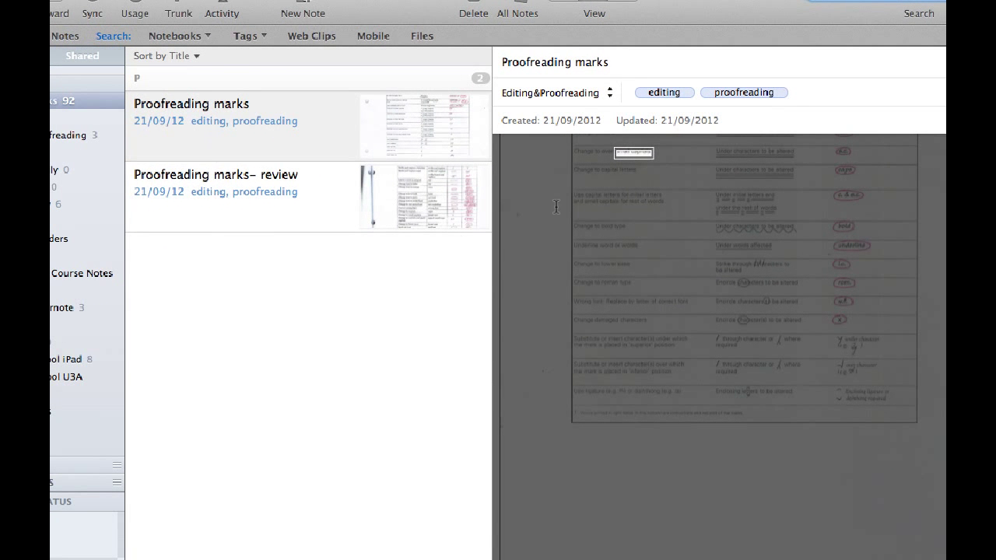
scroll(622, 178, up, 5)
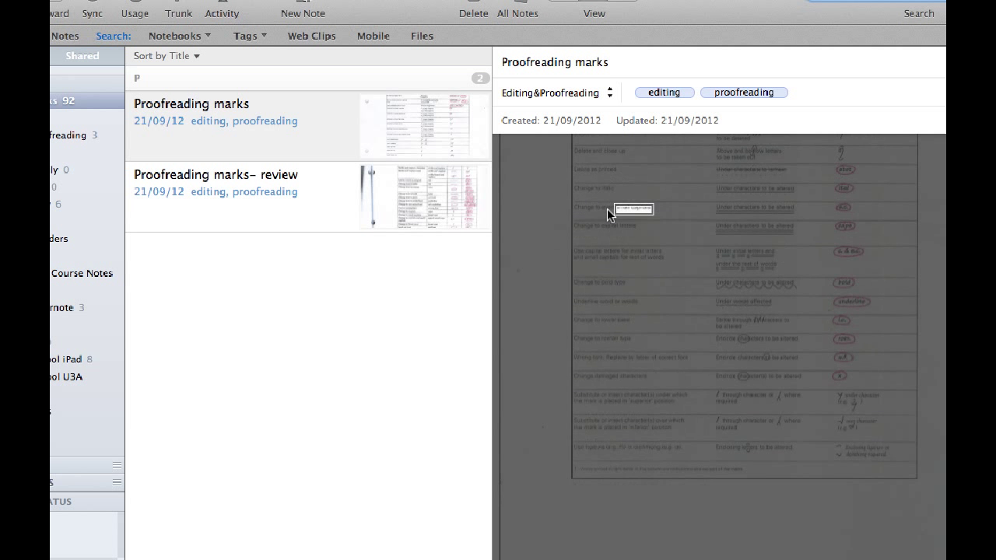
click(231, 193)
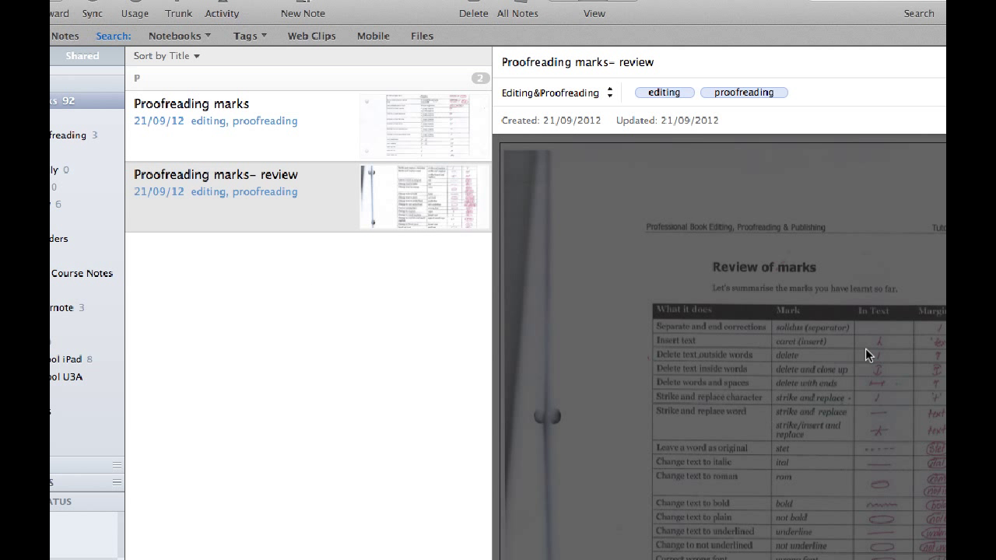
scroll(693, 412, down, 5)
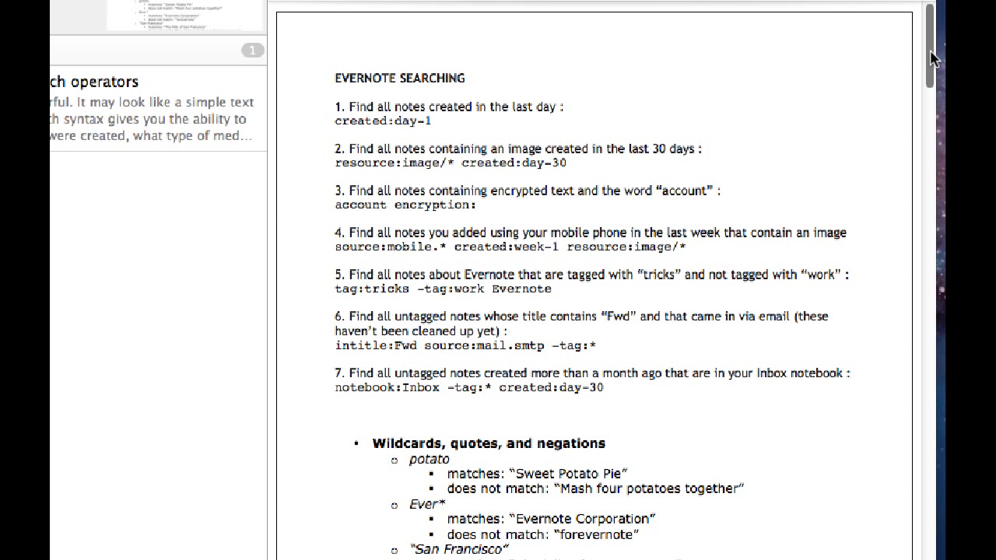
Read down the Evernote Searching operator list and highlight the created:day-1 example.
drag(932, 58, 933, 83)
scroll(676, 249, down, 8)
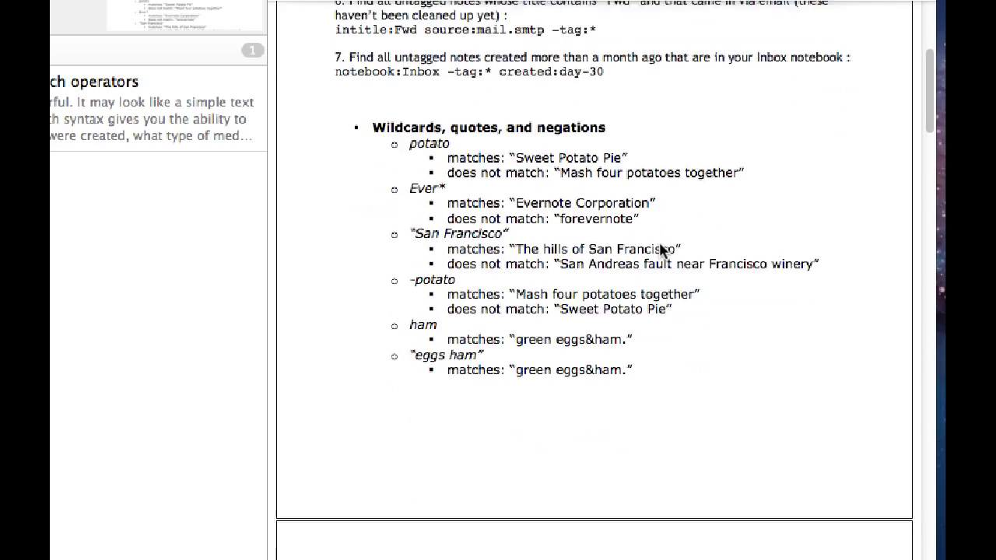
scroll(657, 243, down, 14)
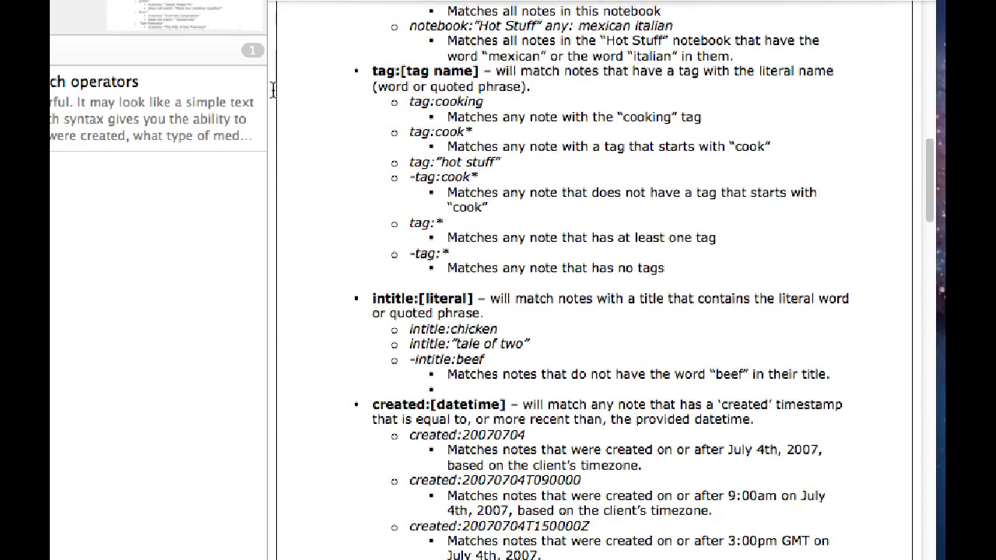
scroll(352, 207, down, 1)
scroll(350, 207, down, 8)
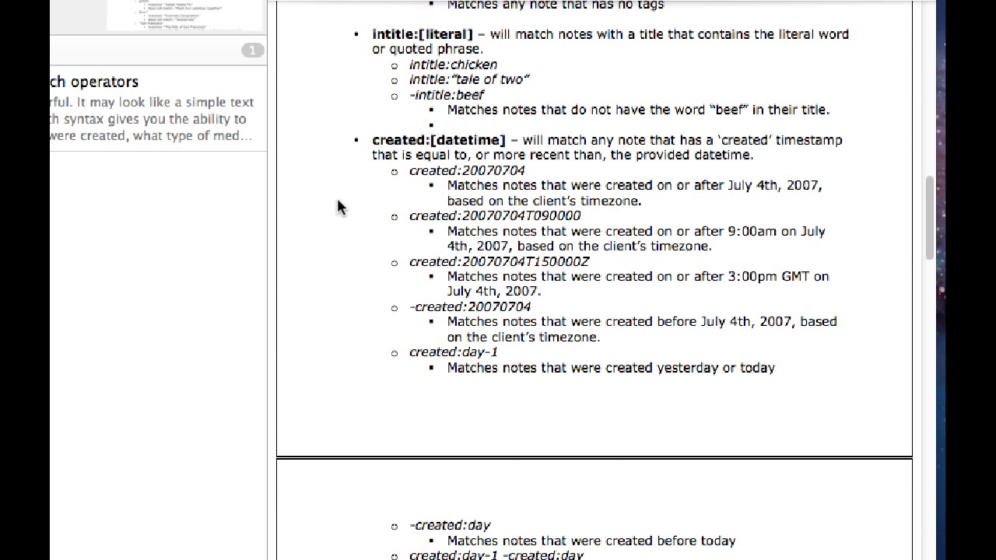
scroll(367, 221, down, 5)
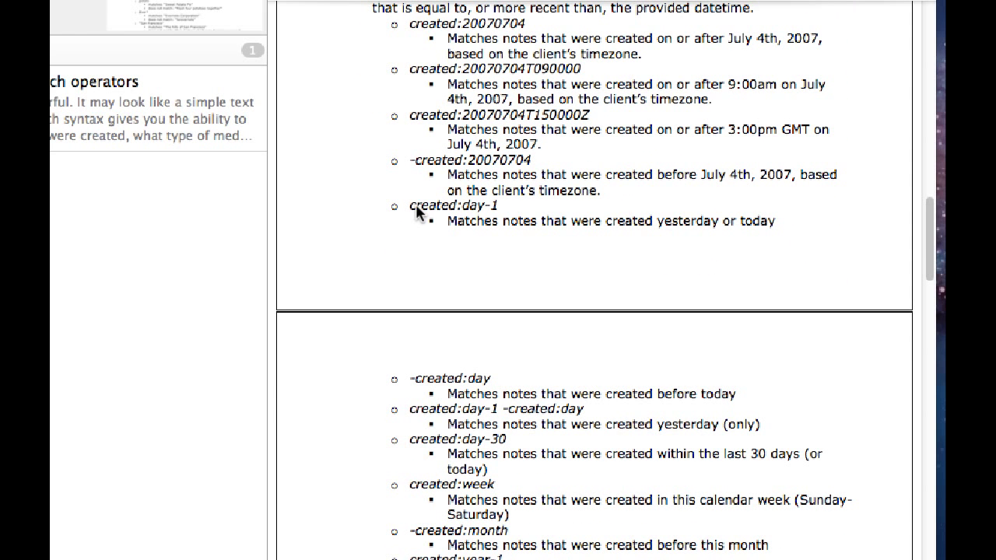
drag(415, 206, 500, 204)
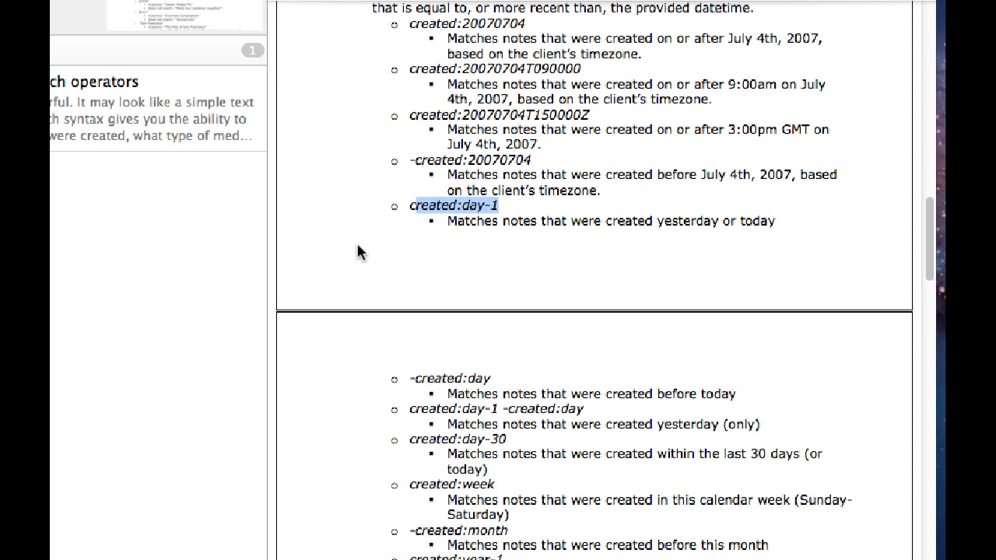
Finish reading the list, then view the Using Evernote advanced search operators note.
scroll(354, 249, down, 3)
scroll(351, 259, down, 4)
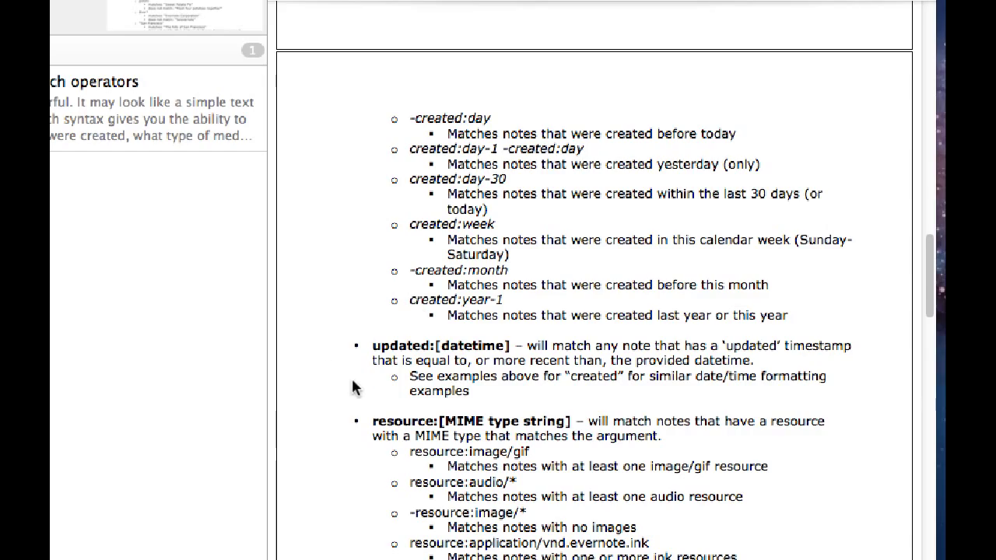
scroll(350, 389, down, 10)
scroll(345, 389, down, 9)
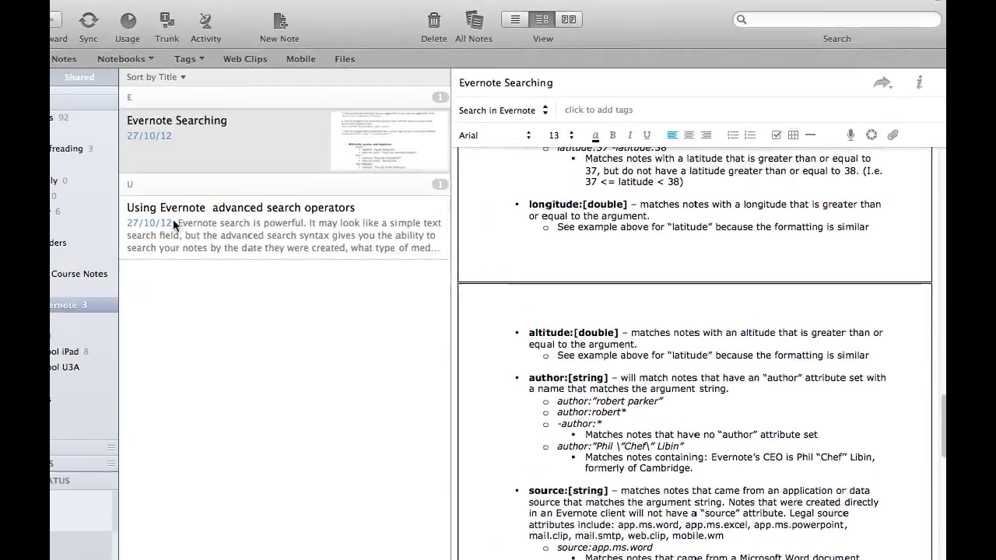
click(148, 109)
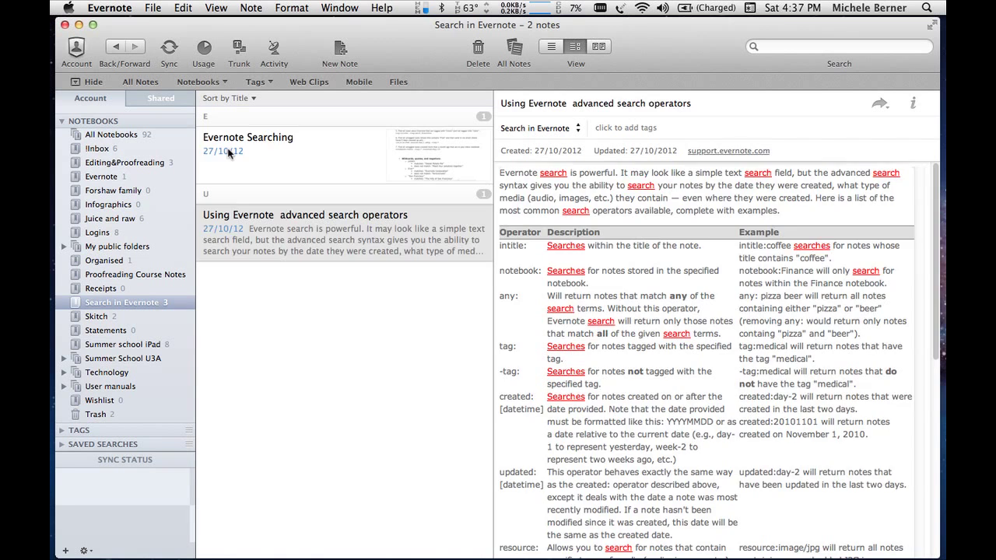
Expand My public folders and show the Random notebook's 3 notes.
click(177, 142)
click(180, 221)
click(63, 245)
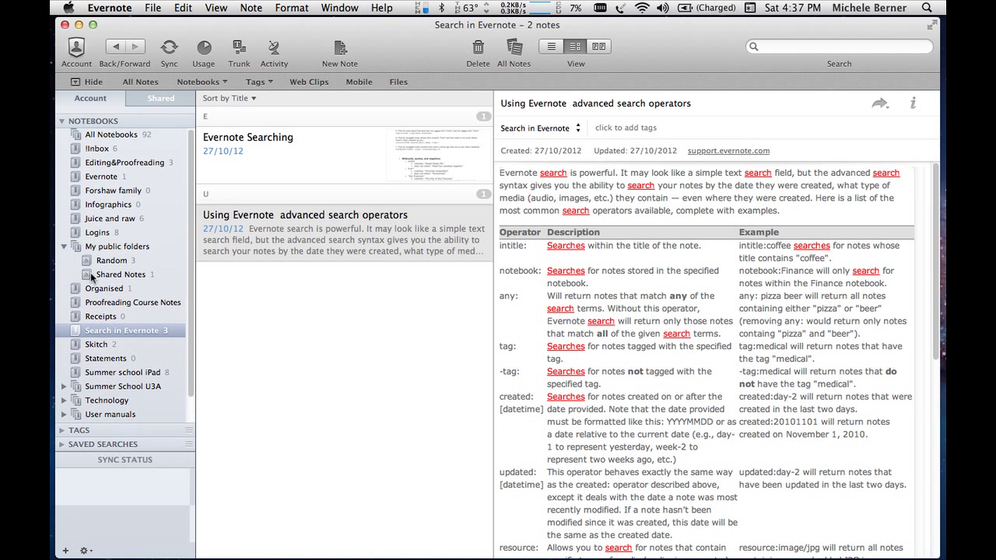
click(109, 260)
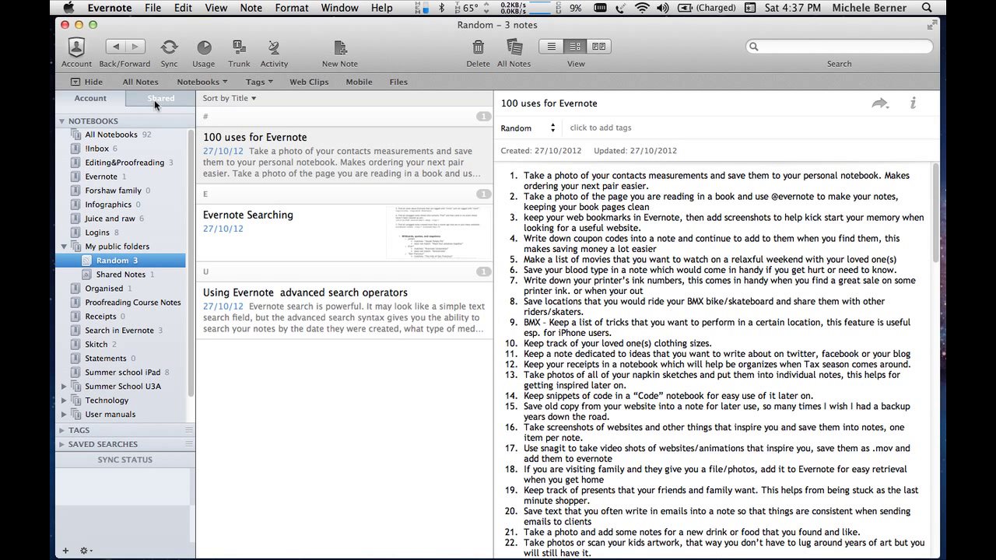
Find the Random notebook under Manage Sharing and open its public link in Chrome.
click(159, 100)
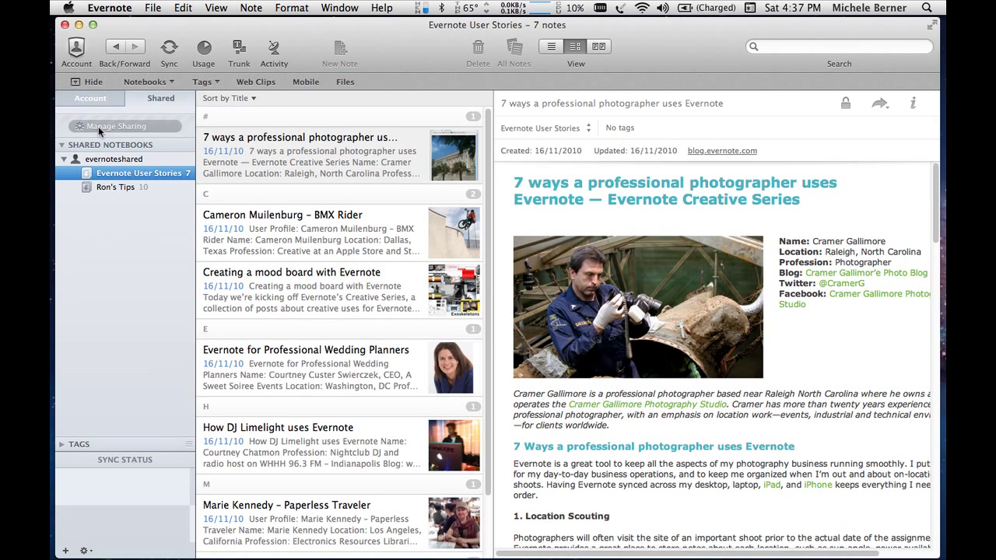
click(98, 125)
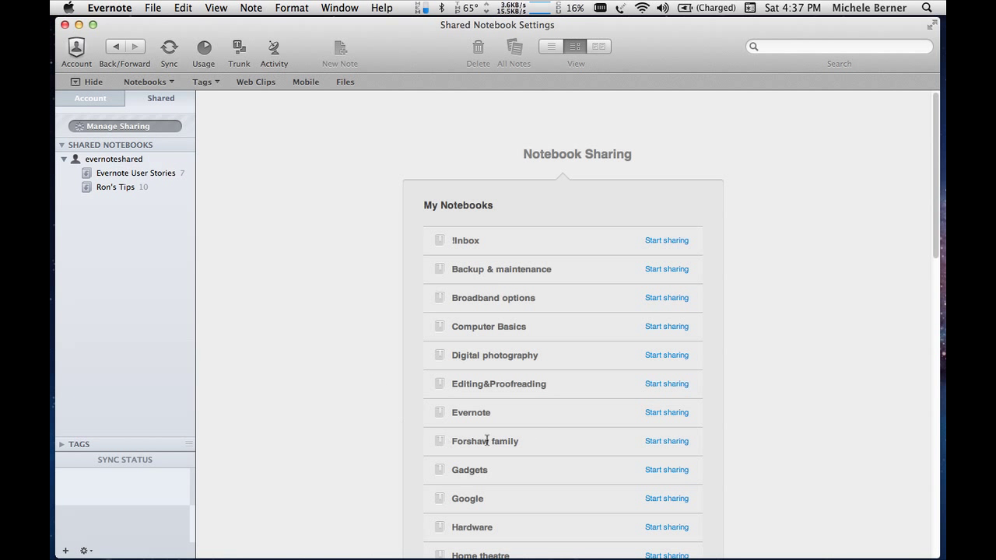
scroll(753, 436, down, 10)
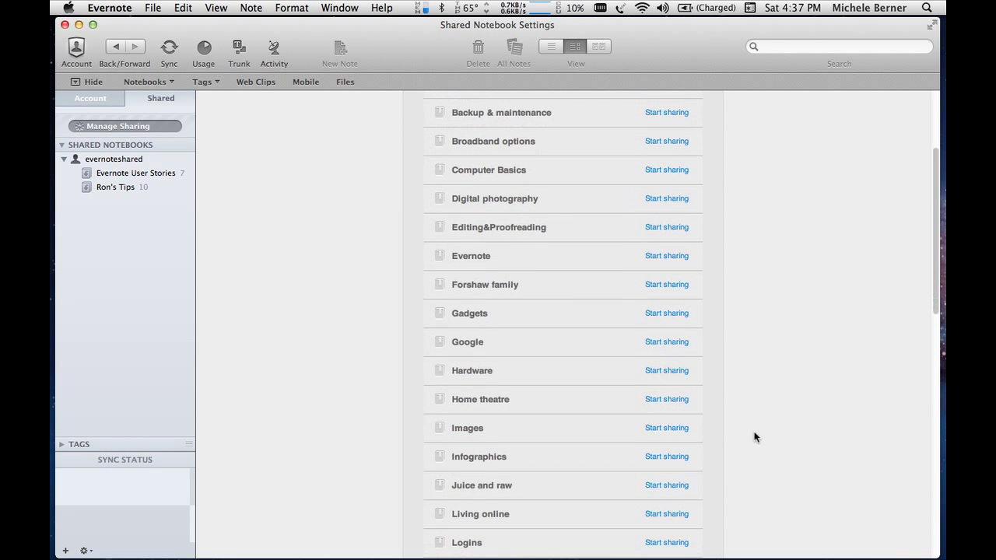
scroll(753, 430, down, 3)
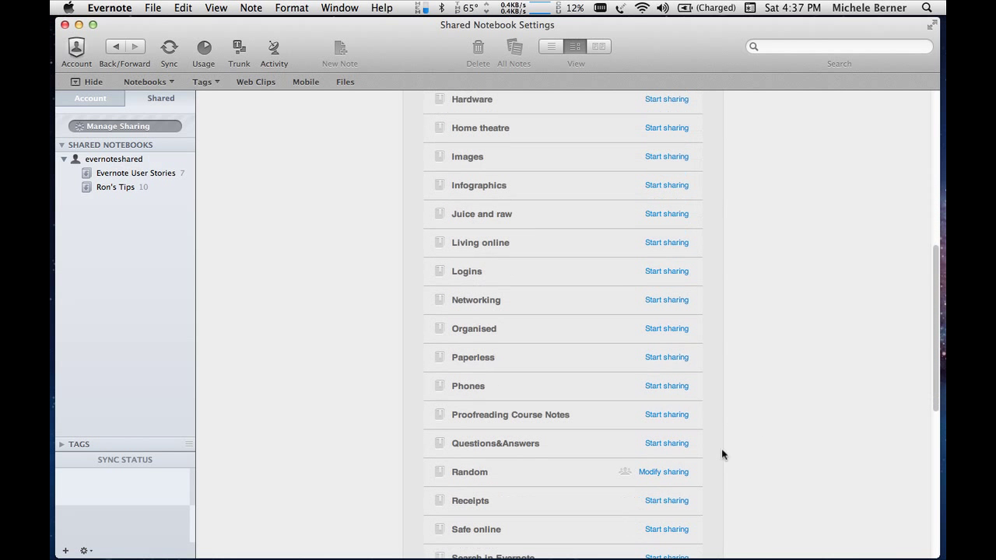
click(657, 473)
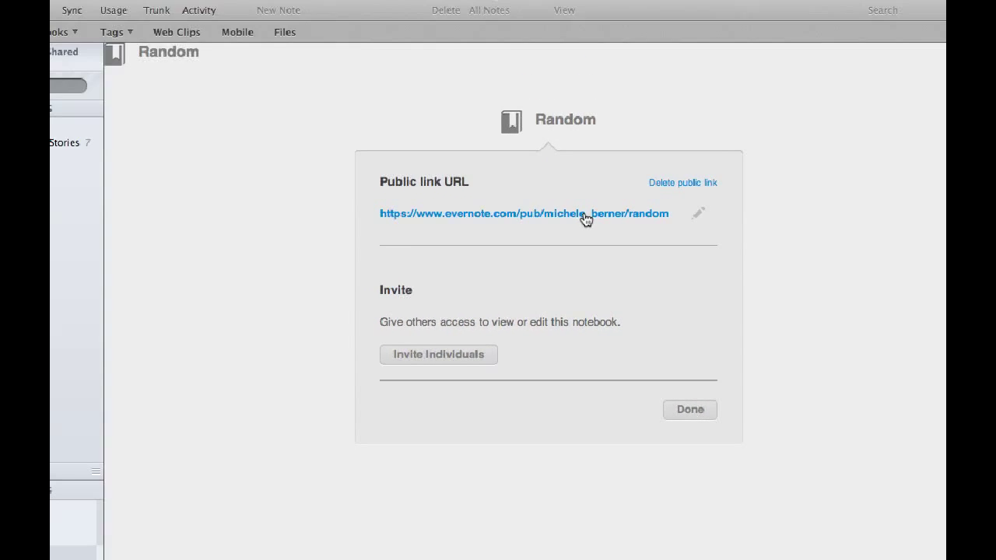
click(558, 156)
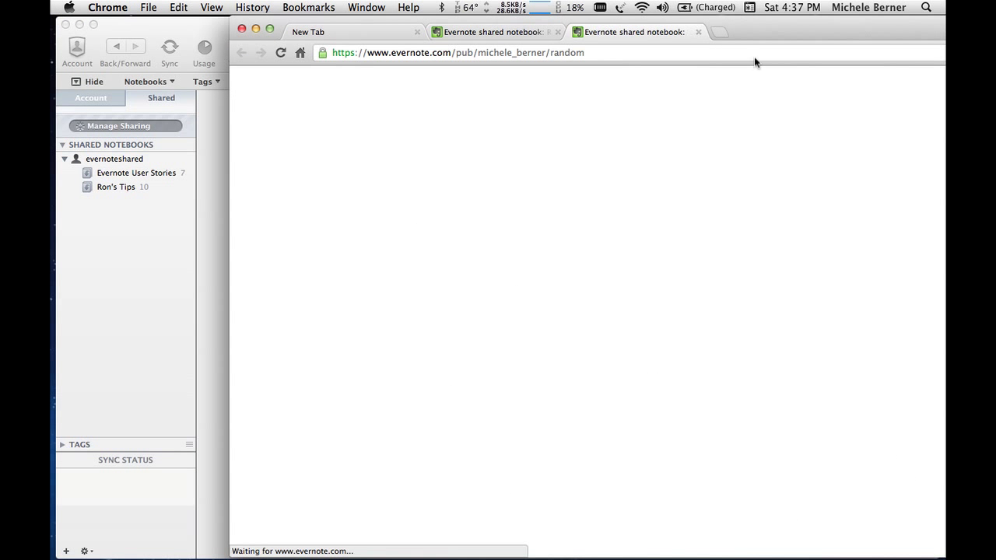
View the shared Random notebook in Chrome without joining, showing the Using Evernote advanced search operators note.
drag(771, 31, 610, 17)
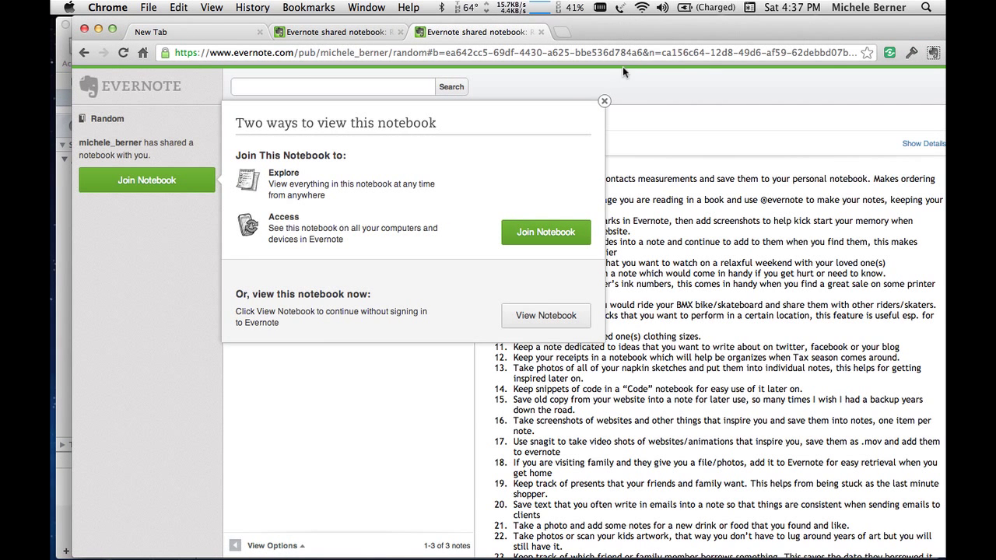
click(527, 319)
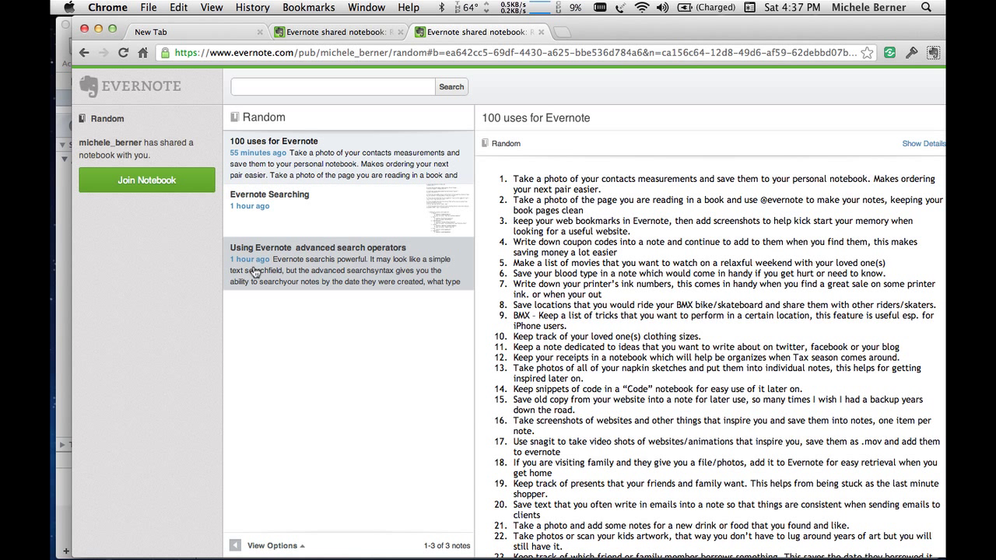
click(264, 229)
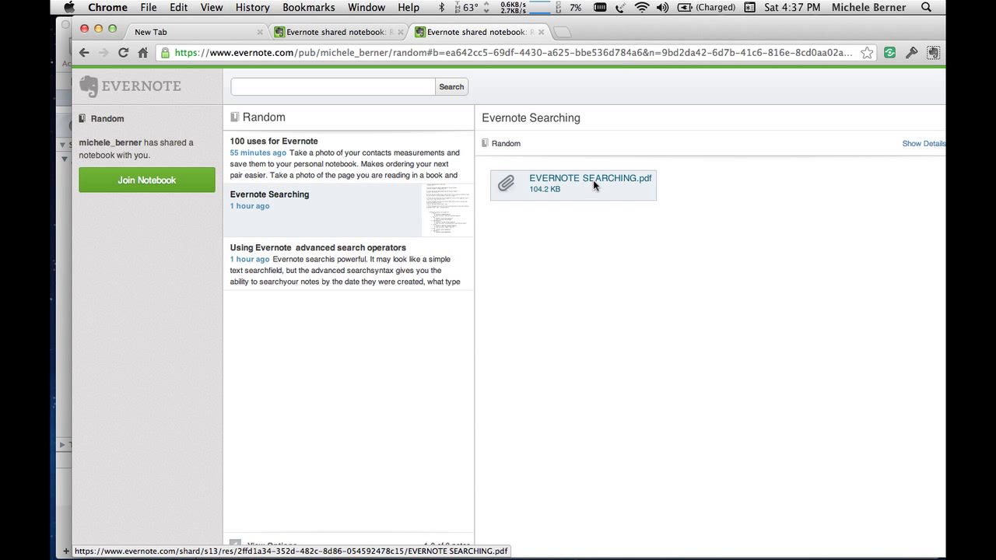
click(259, 262)
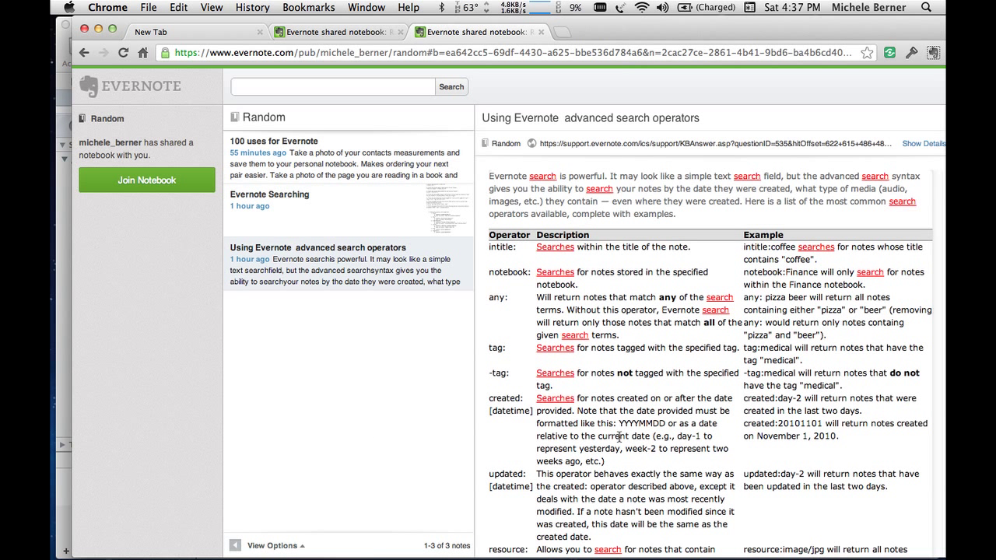